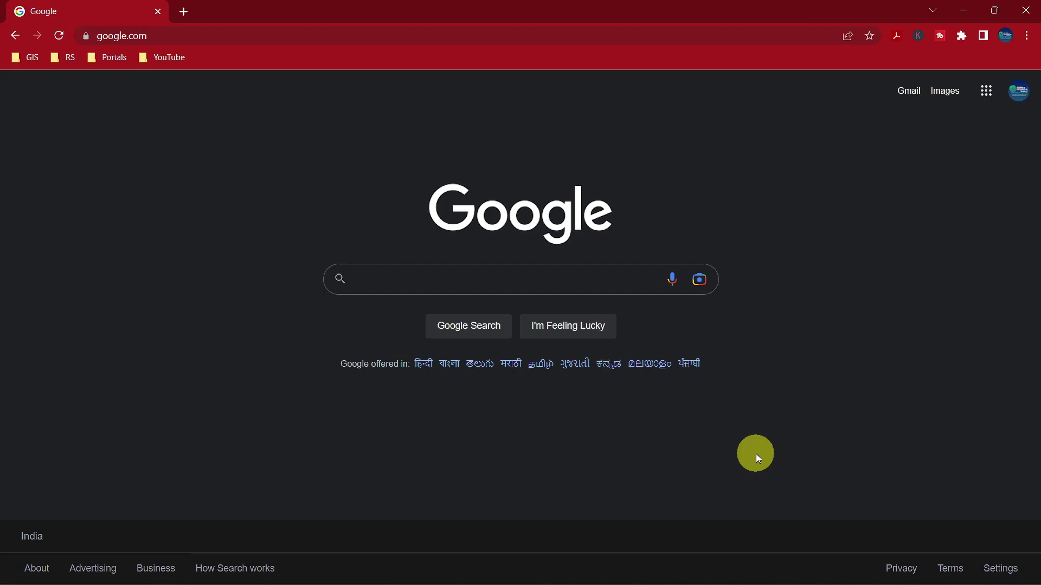
Step: Search the web for "imd" and open the India Meteorological Department's list of departmental websites
{"action": "left_click", "coordinate": [483, 279]}
{"action": "type", "text": "imd"}
{"action": "key", "text": "Return"}
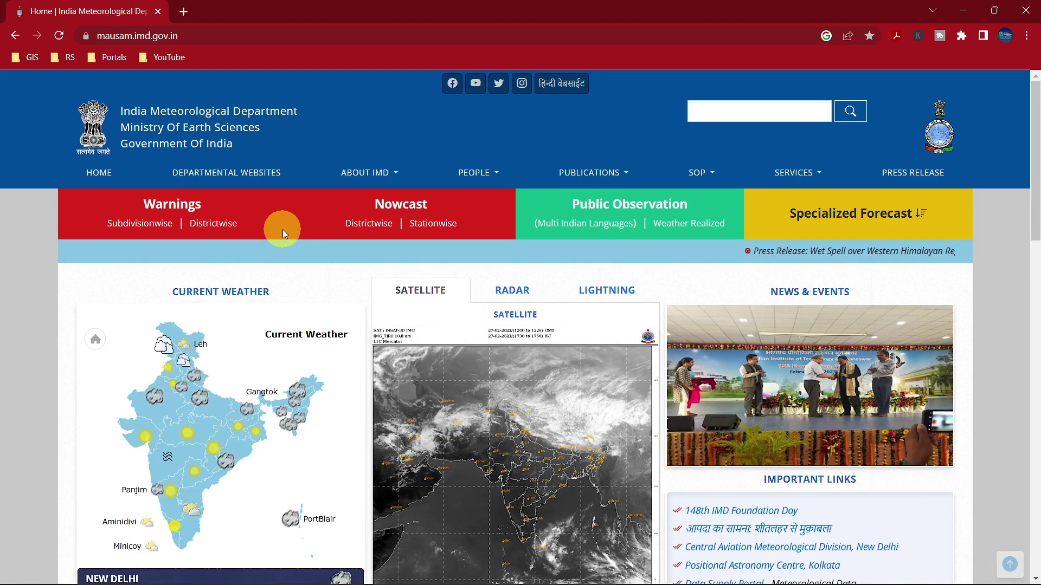
{"action": "left_click", "coordinate": [249, 174]}
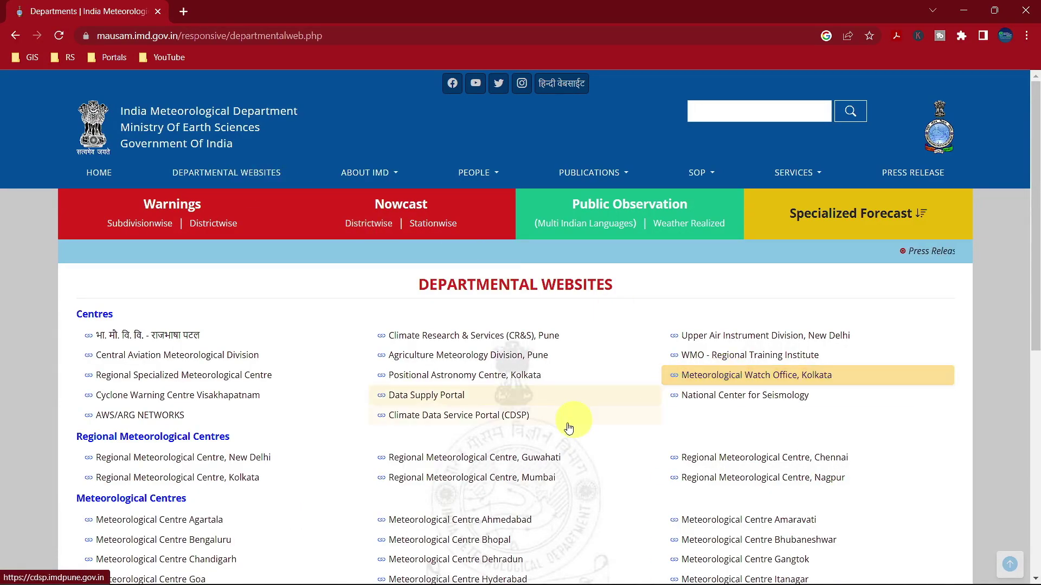
Step: Open the Climate Data Service Portal (CDSP) and go to its Open Data Access service for gridded data
{"action": "left_click", "coordinate": [521, 421]}
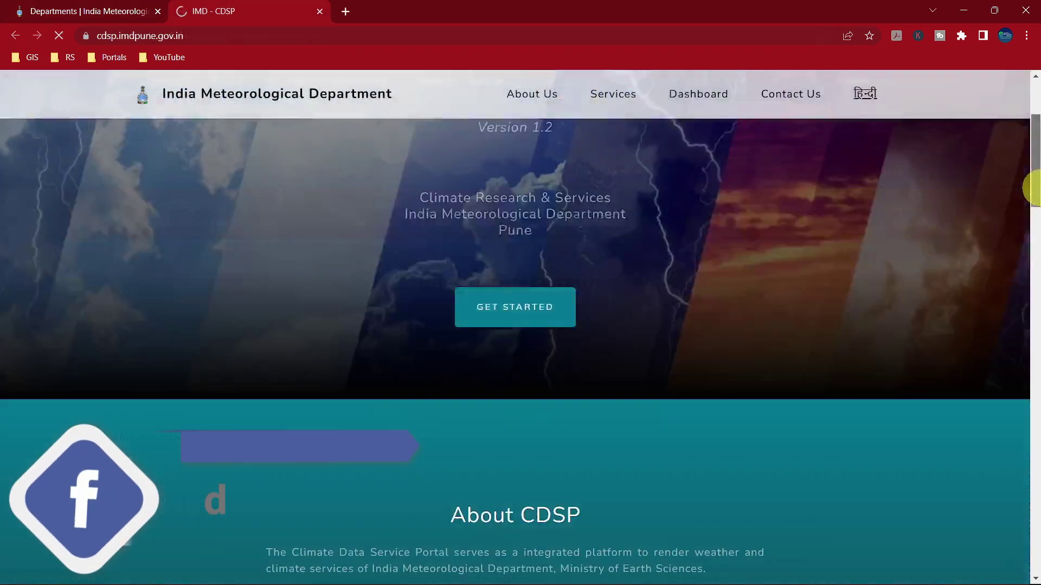
{"action": "left_click_drag", "start_coordinate": [1034, 186], "coordinate": [1034, 401]}
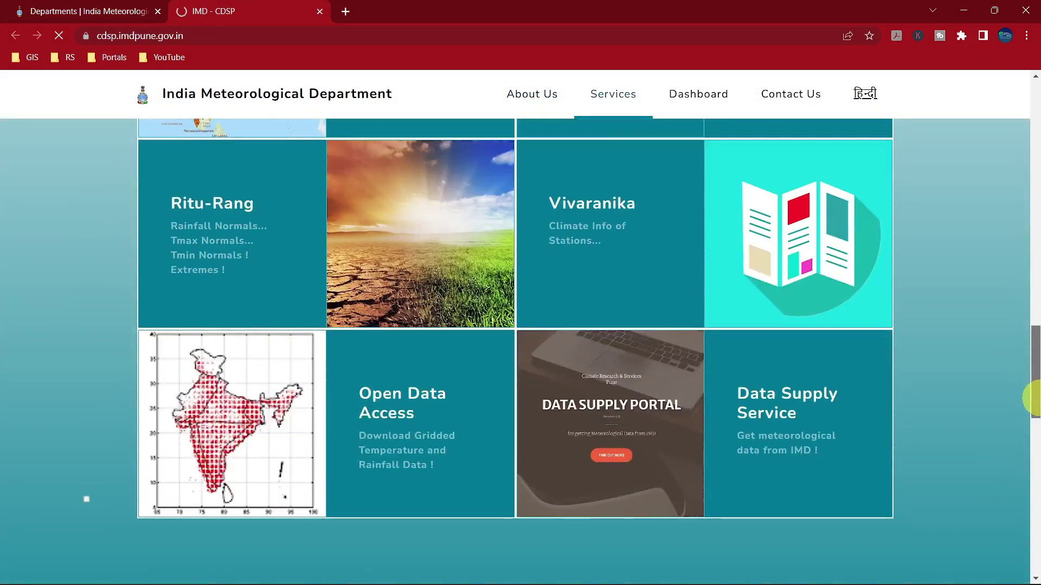
{"action": "left_click", "coordinate": [414, 414]}
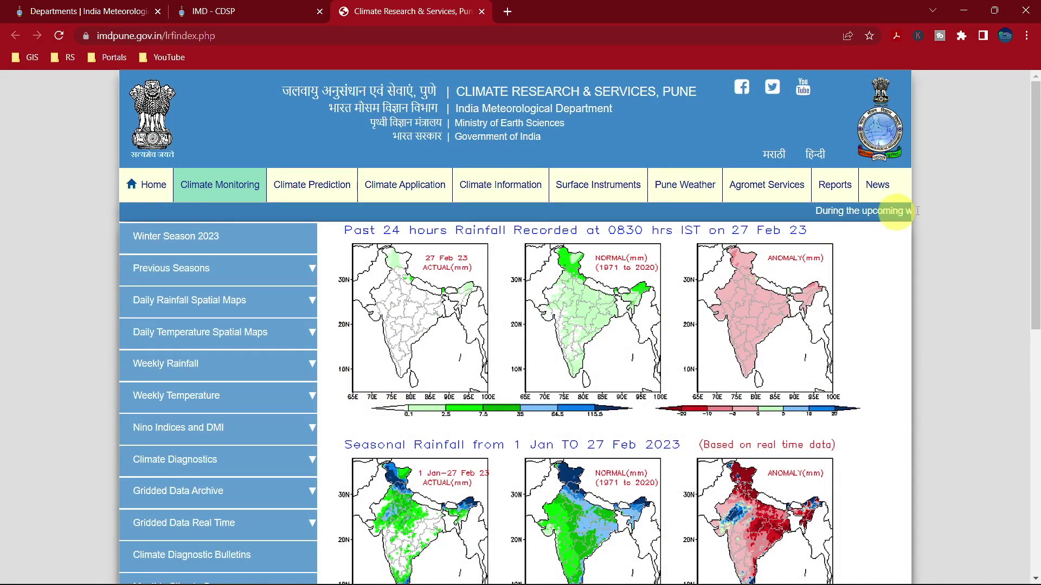
Step: Expand the Gridded Data Archive and Gridded Data Real Time sections to see the datasets on offer
{"action": "left_click_drag", "start_coordinate": [1034, 197], "coordinate": [1034, 265]}
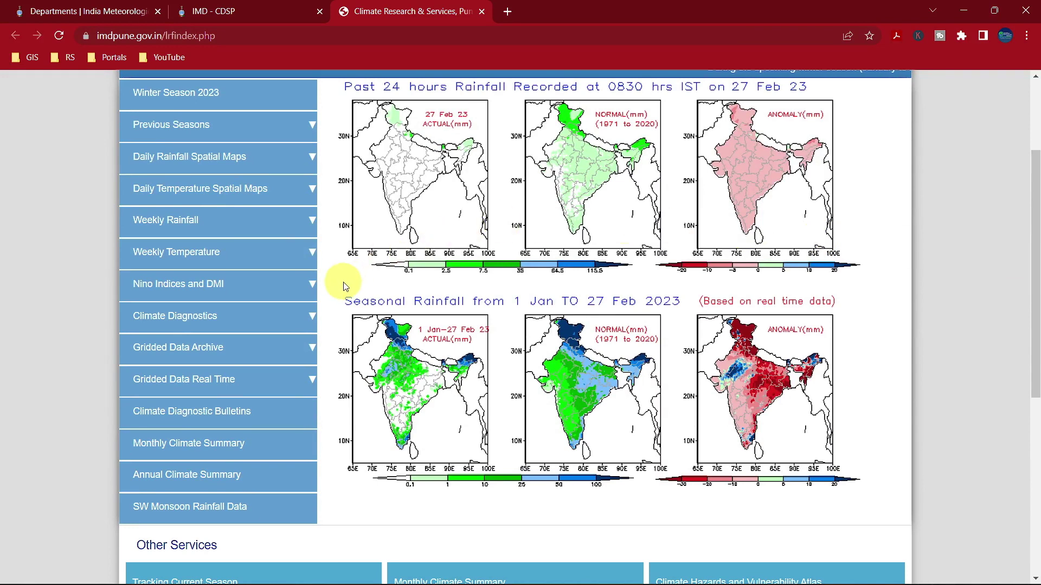
{"action": "left_click", "coordinate": [292, 347]}
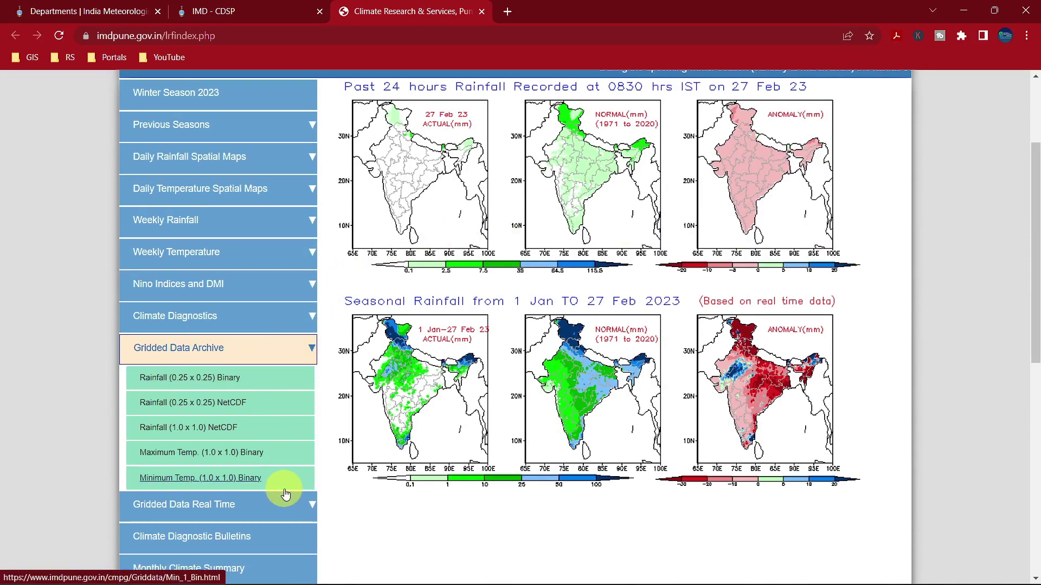
{"action": "left_click", "coordinate": [293, 508]}
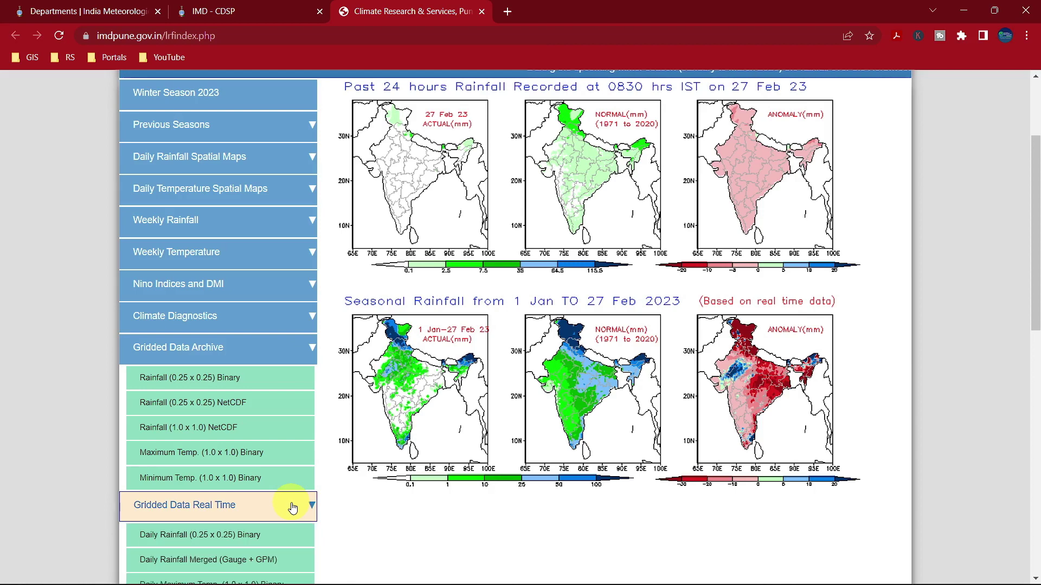
{"action": "left_click_drag", "start_coordinate": [1035, 260], "coordinate": [1035, 333]}
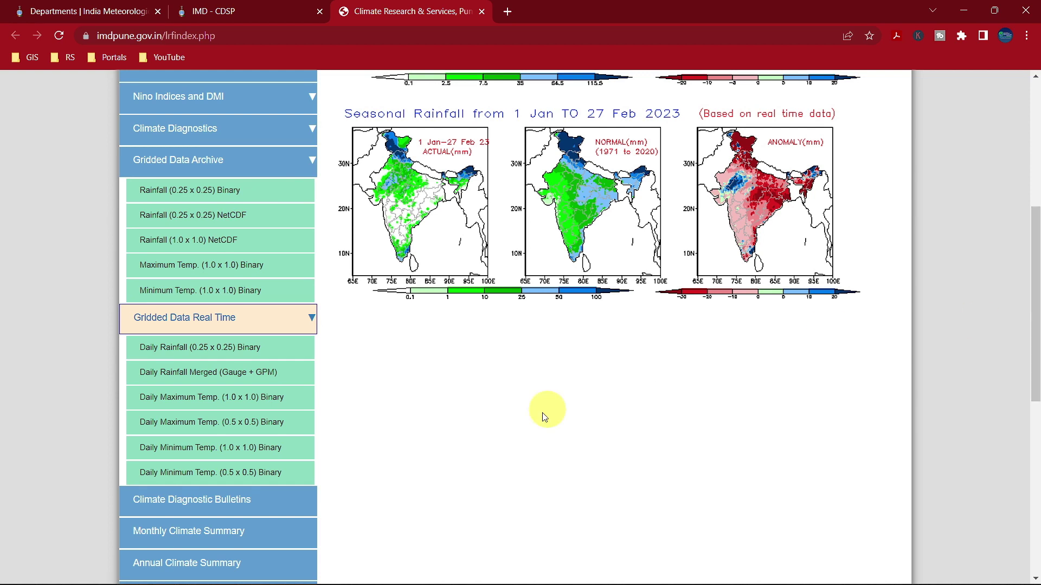
Step: Look through the real-time download pages for daily rainfall, merged rainfall, maximum temperature and 1.0 x 1.0 minimum temperature
{"action": "left_click", "coordinate": [249, 348]}
{"action": "left_click_drag", "start_coordinate": [1032, 321], "coordinate": [1033, 166]}
{"action": "left_click", "coordinate": [282, 323]}
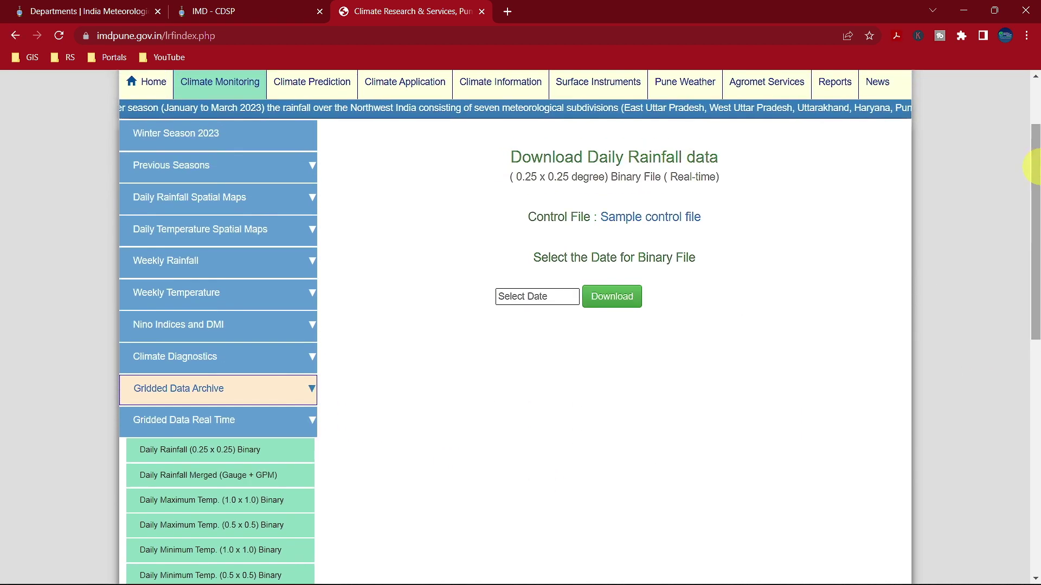
{"action": "left_click", "coordinate": [548, 295]}
{"action": "left_click", "coordinate": [755, 286]}
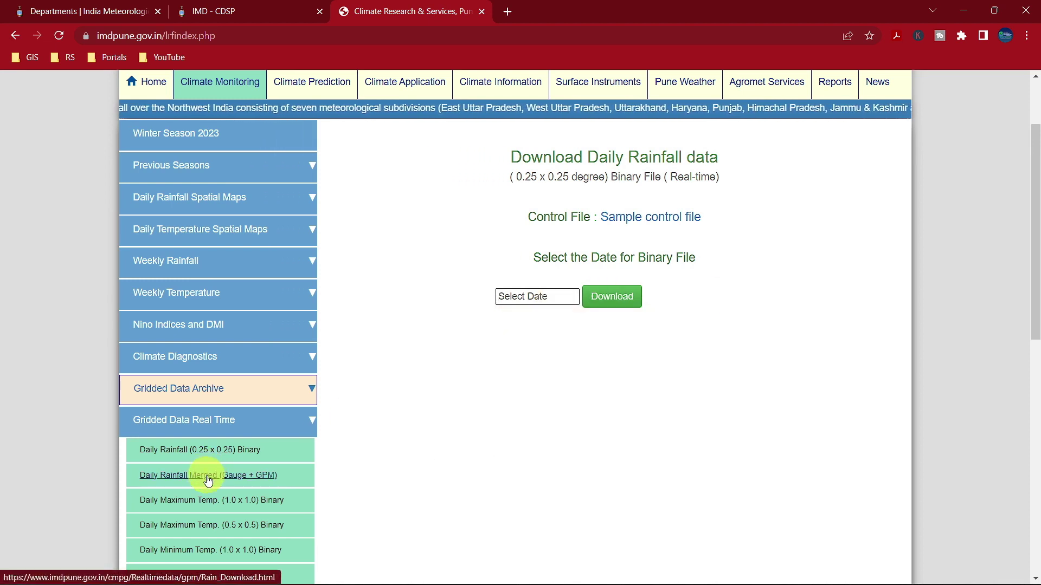
{"action": "left_click", "coordinate": [209, 475]}
{"action": "left_click", "coordinate": [208, 500]}
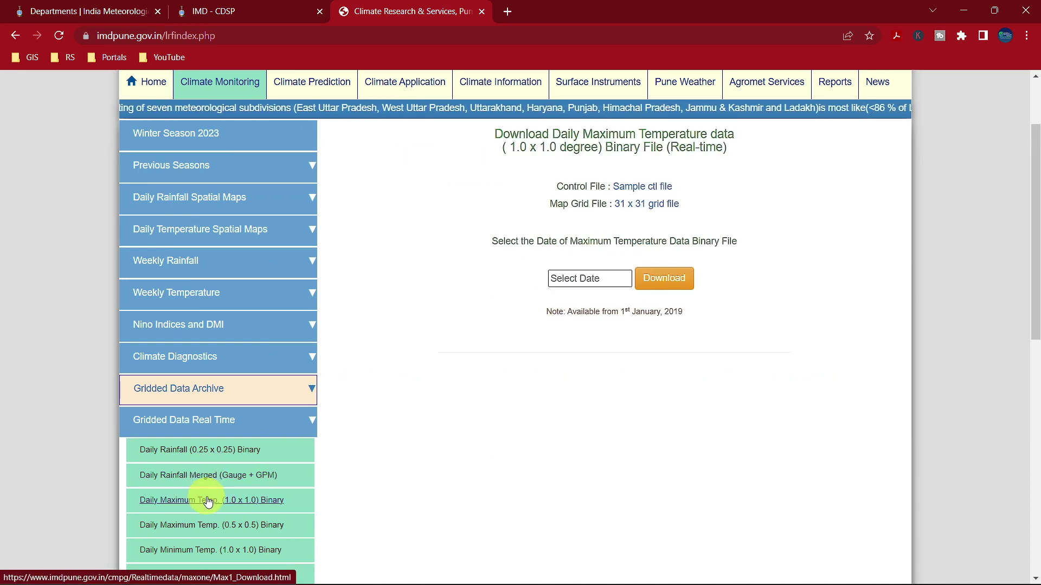
{"action": "left_click", "coordinate": [266, 525]}
{"action": "left_click", "coordinate": [260, 550]}
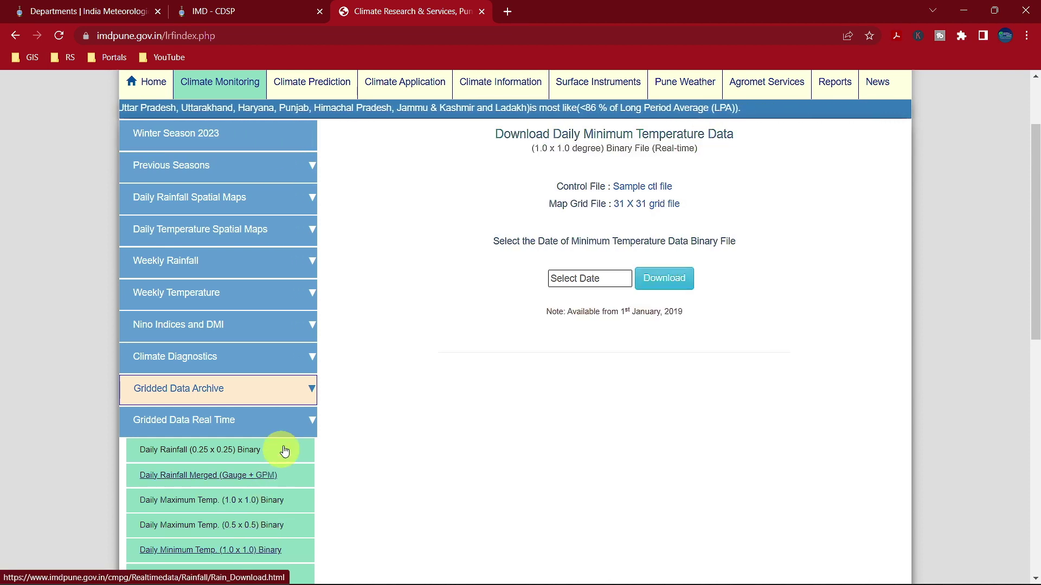
Step: Open the Rainfall (0.25 x 0.25) Binary page in the Gridded Data Archive and highlight its citation heading
{"action": "left_click", "coordinate": [293, 426]}
{"action": "left_click", "coordinate": [300, 400]}
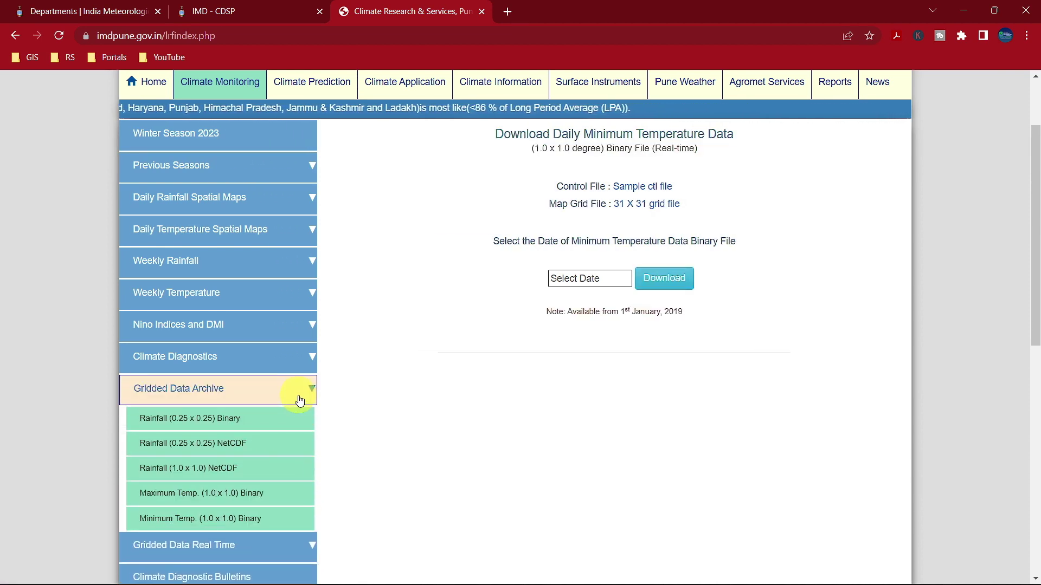
{"action": "left_click", "coordinate": [230, 420]}
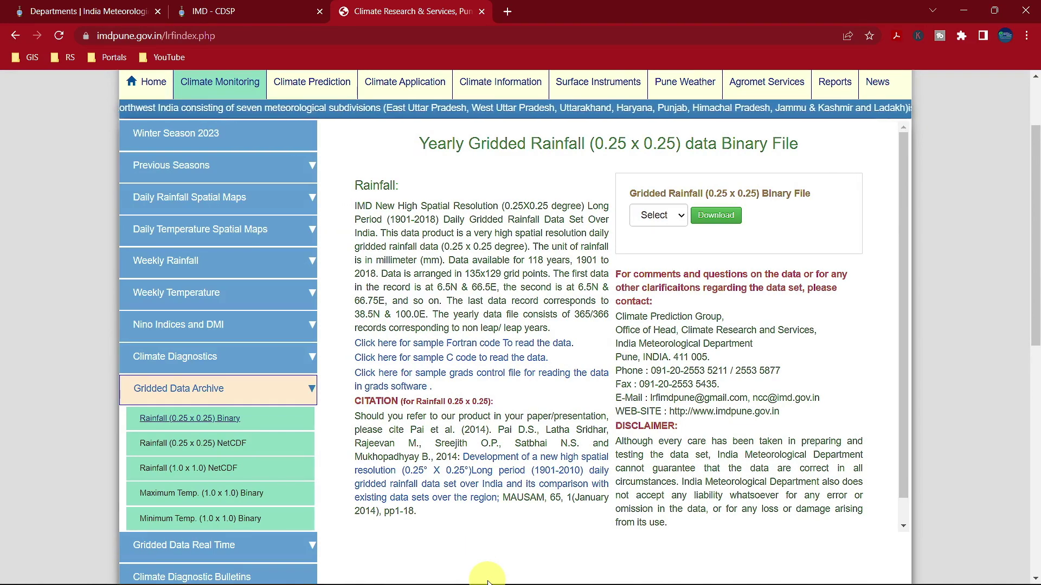
{"action": "left_click_drag", "start_coordinate": [354, 401], "coordinate": [493, 402]}
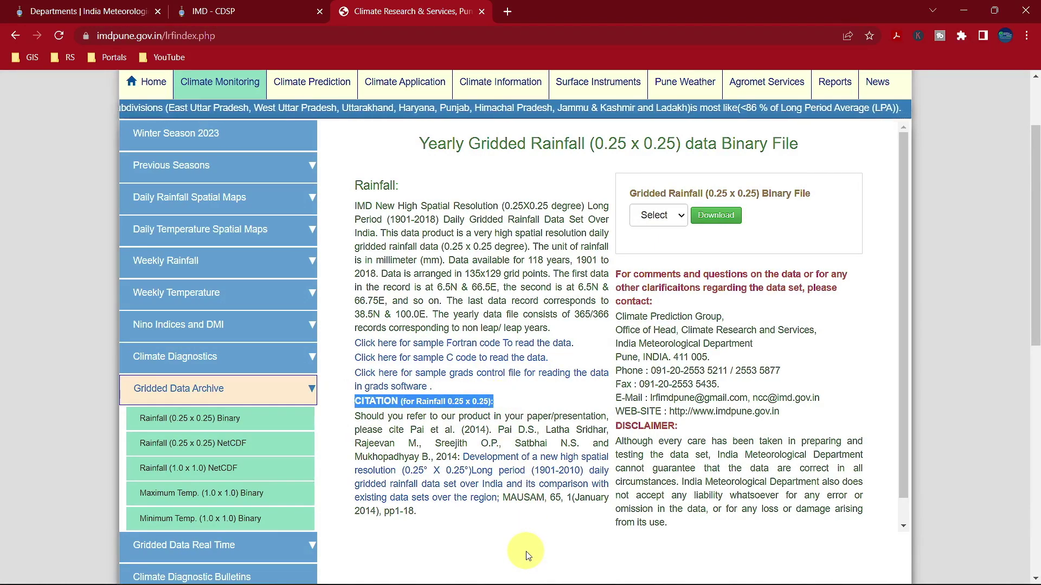
Step: Download the yearly gridded rainfall (0.25 x 0.25) binary file for 2022
{"action": "left_click", "coordinate": [684, 222]}
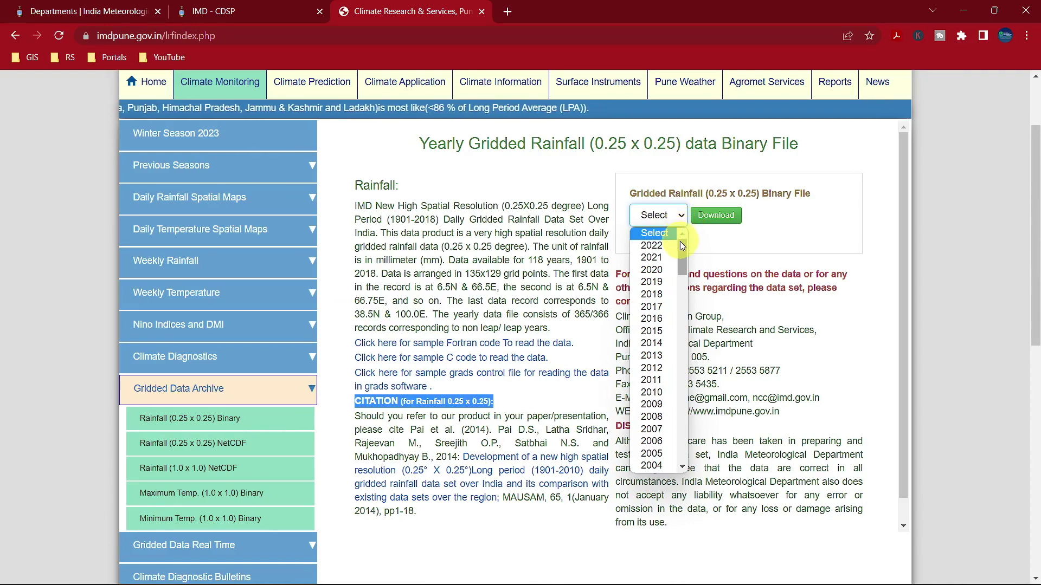
{"action": "left_click", "coordinate": [672, 245]}
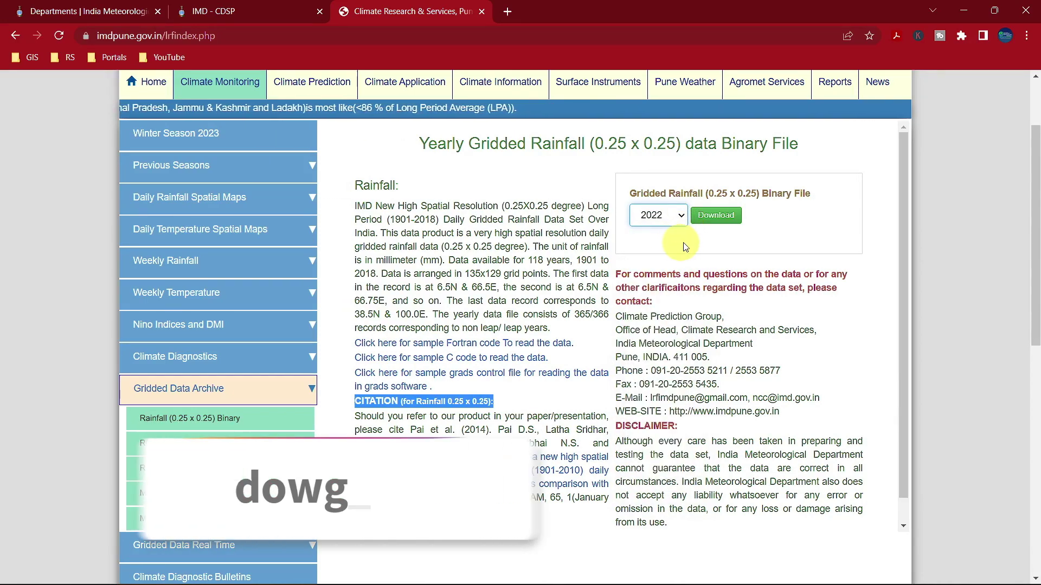
{"action": "left_click", "coordinate": [714, 217]}
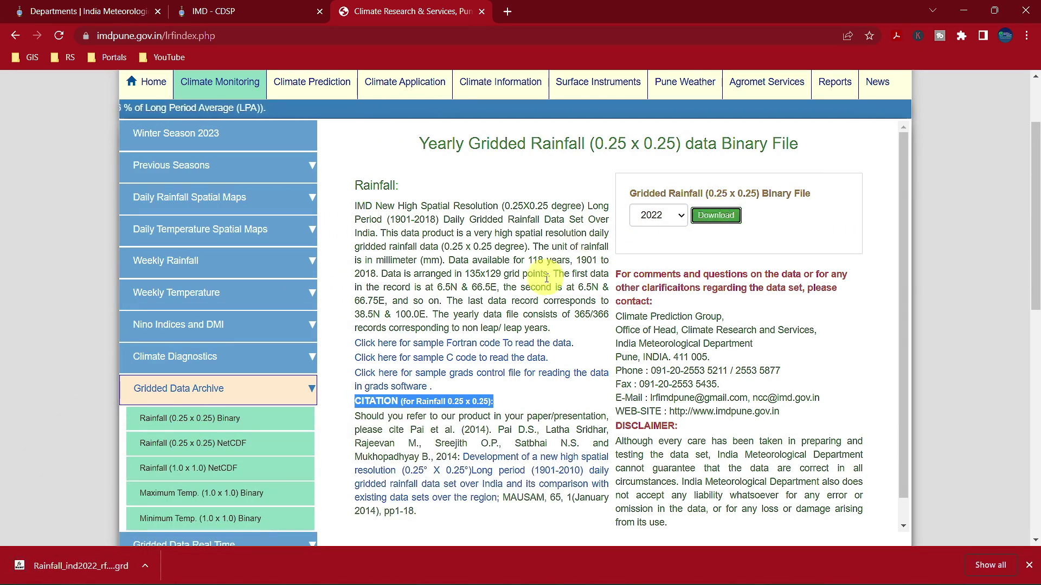
Step: Download the 2022 gridded rainfall (0.25 x 0.25) data as a NetCDF file from the Gridded Data Archive
{"action": "left_click", "coordinate": [210, 443]}
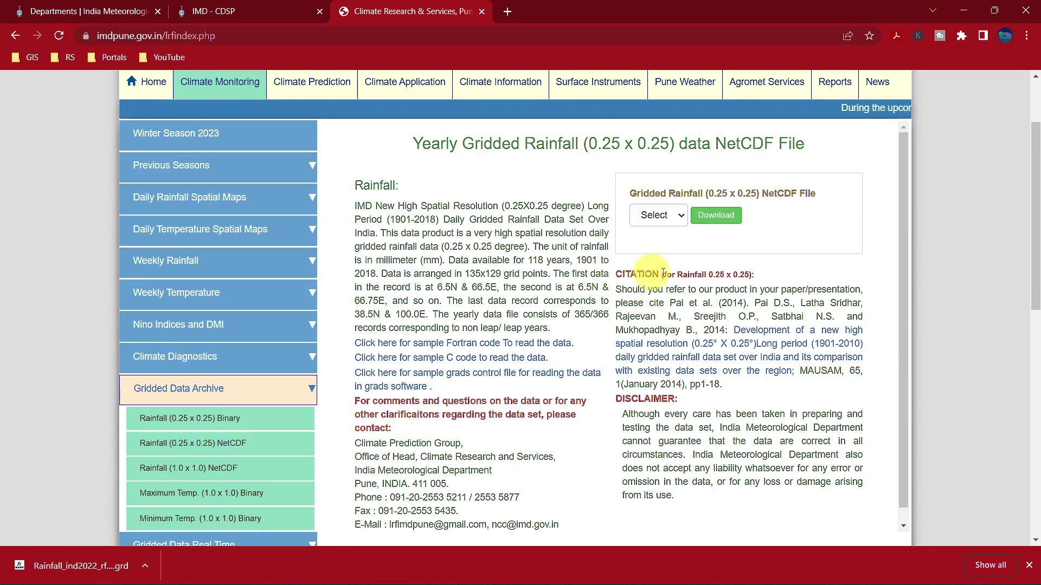
{"action": "left_click_drag", "start_coordinate": [608, 275], "coordinate": [764, 275]}
{"action": "left_click", "coordinate": [660, 216]}
{"action": "left_click", "coordinate": [653, 246]}
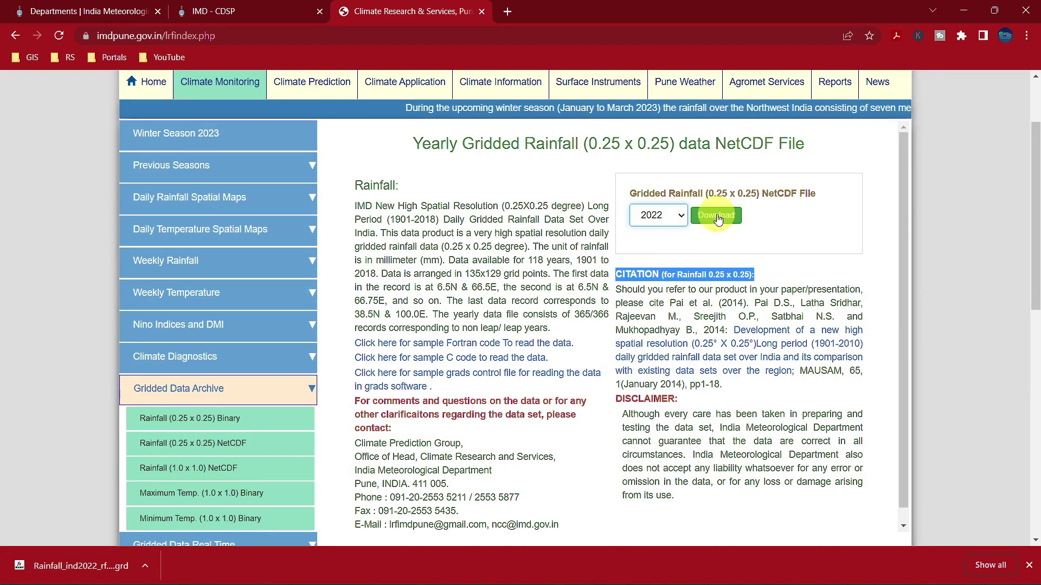
{"action": "left_click", "coordinate": [717, 216]}
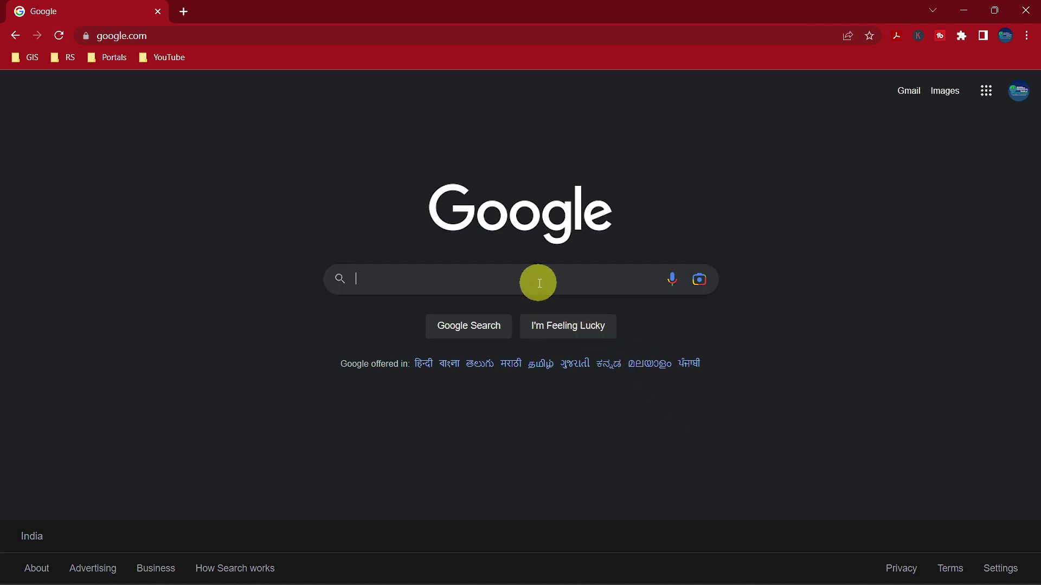
Step: Search the web for "imdlib download" and open the imdlib project page on PyPI
{"action": "type", "text": "imdlib"}
{"action": "key", "text": "Down"}
{"action": "key", "text": "Down"}
{"action": "key", "text": "Return"}
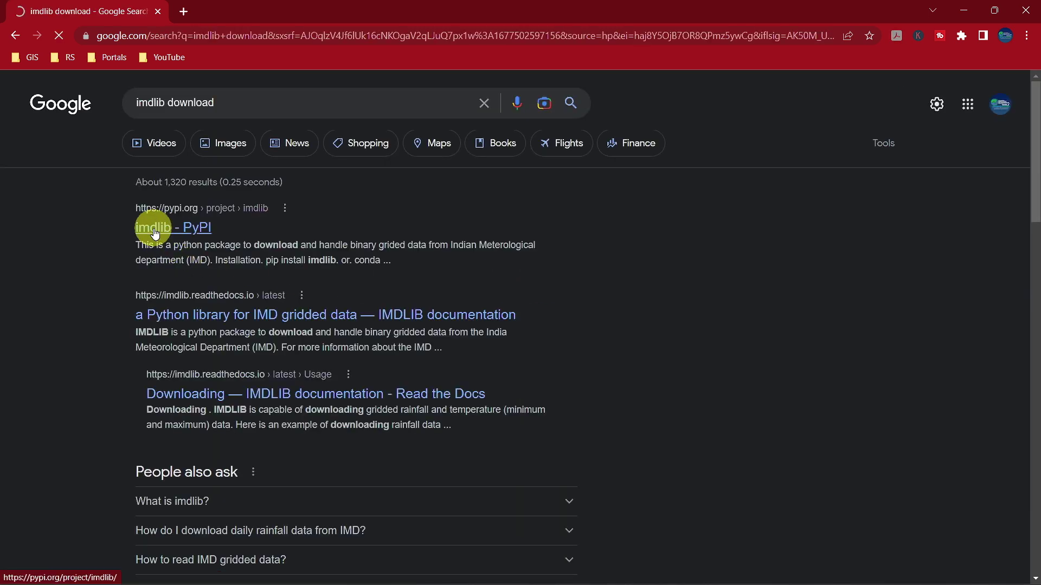
{"action": "left_click", "coordinate": [154, 232]}
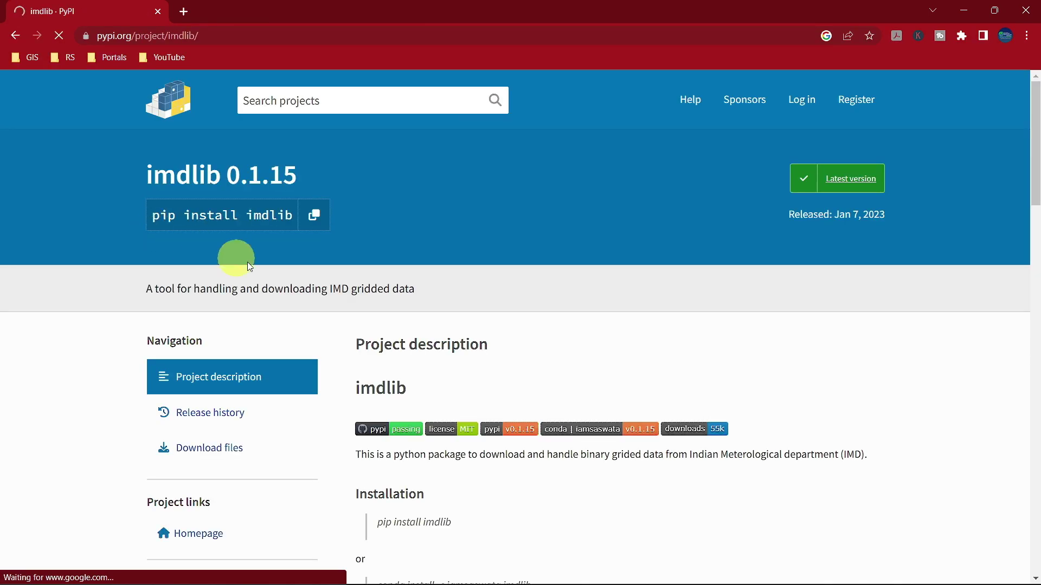
Step: Examine imdlib's pip, conda and git installation commands and the guide to installing Python packages in QGIS 3 for Windows
{"action": "left_click_drag", "start_coordinate": [1036, 188], "coordinate": [1035, 264]}
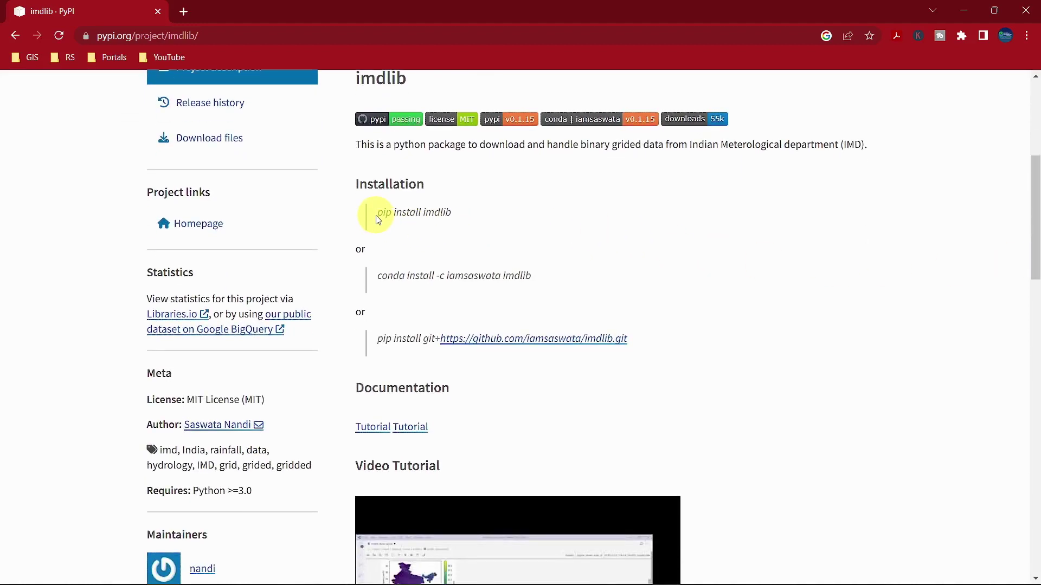
{"action": "left_click_drag", "start_coordinate": [378, 219], "coordinate": [433, 225]}
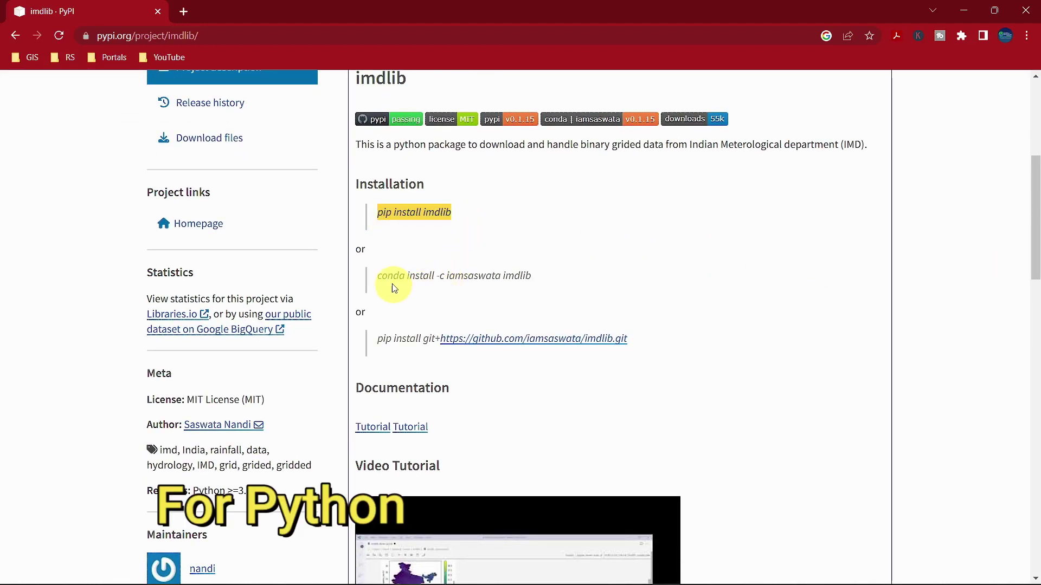
{"action": "left_click_drag", "start_coordinate": [378, 279], "coordinate": [518, 288]}
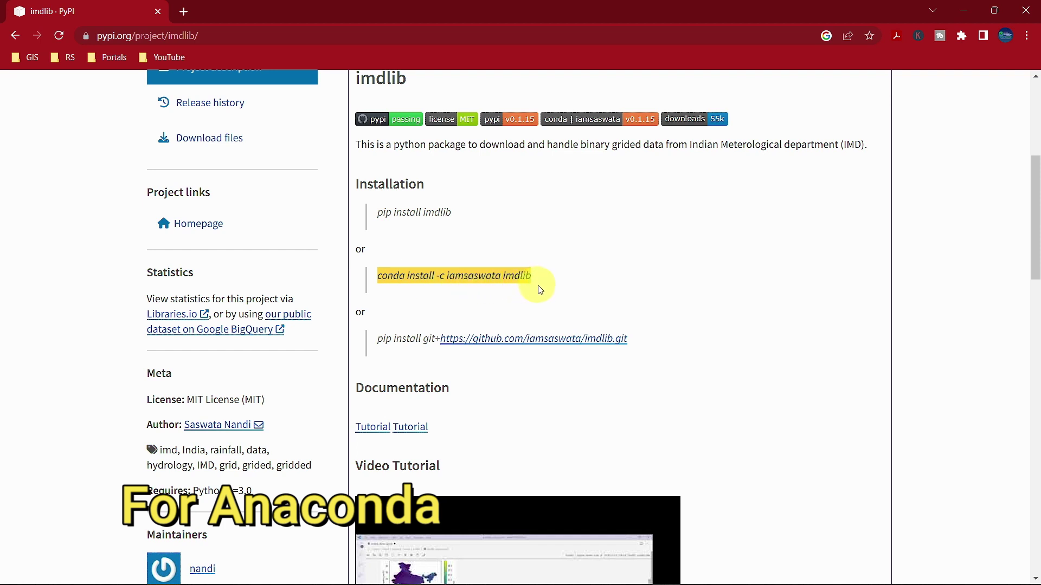
{"action": "left_click_drag", "start_coordinate": [378, 346], "coordinate": [669, 363]}
{"action": "left_click", "coordinate": [670, 363]}
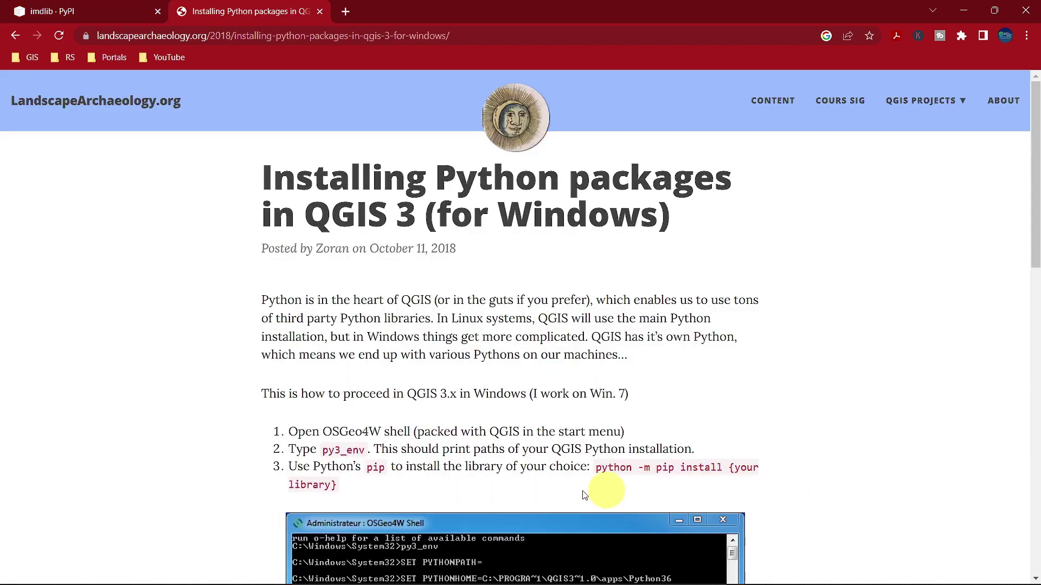
{"action": "left_click_drag", "start_coordinate": [255, 394], "coordinate": [628, 395]}
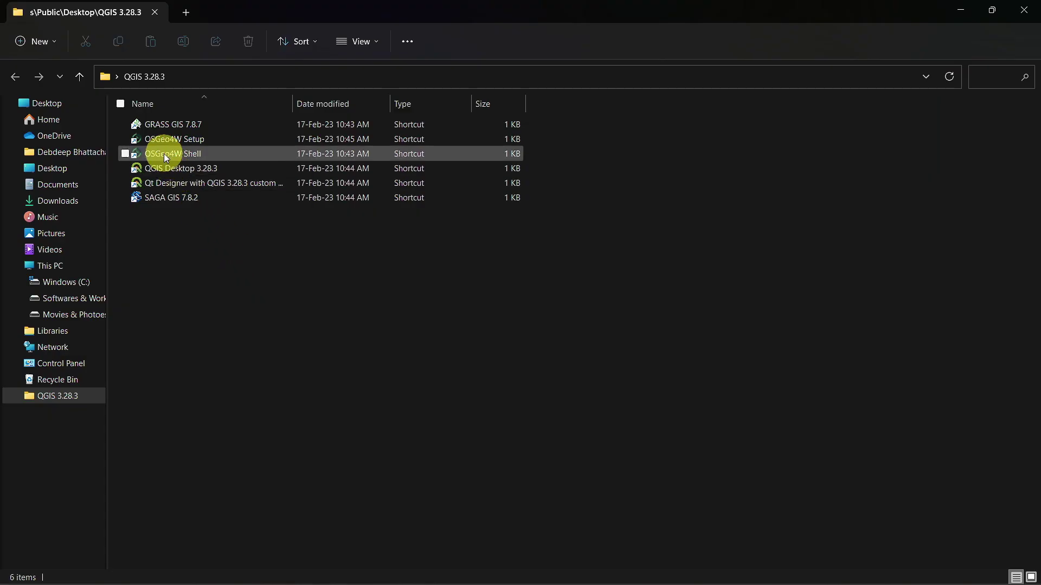
Step: Open the OSGeo4W Shell from the QGIS 3.28.3 folder and enter the command "python -m pip install imdlib"
{"action": "left_click", "coordinate": [165, 157]}
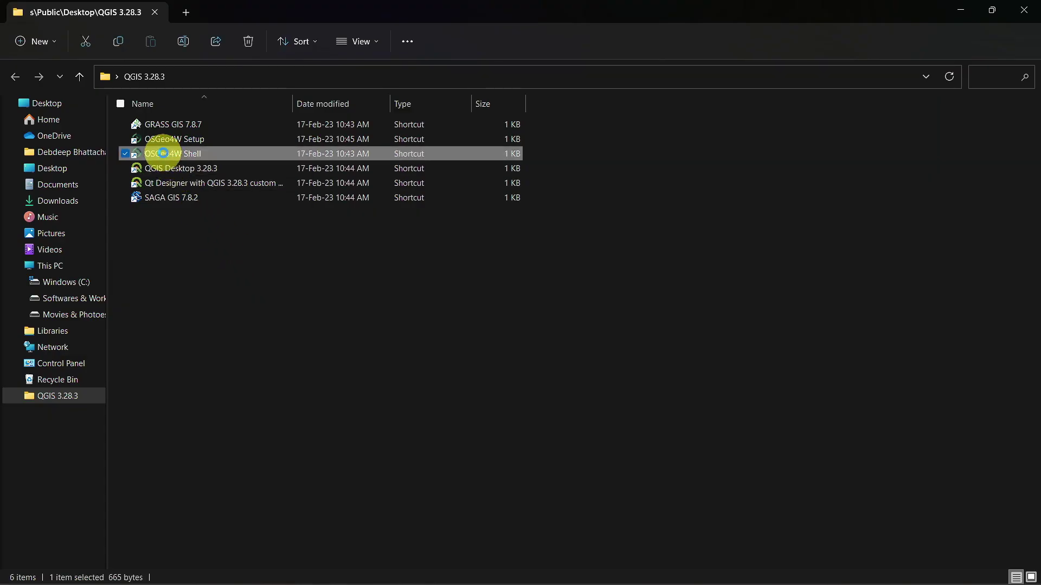
{"action": "right_click", "coordinate": [163, 153]}
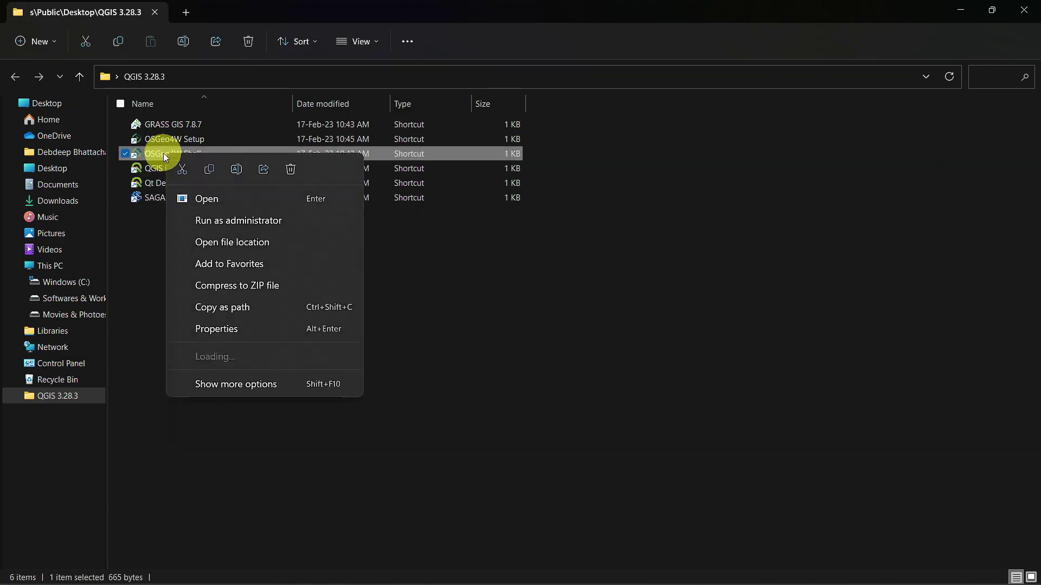
{"action": "left_click", "coordinate": [207, 199]}
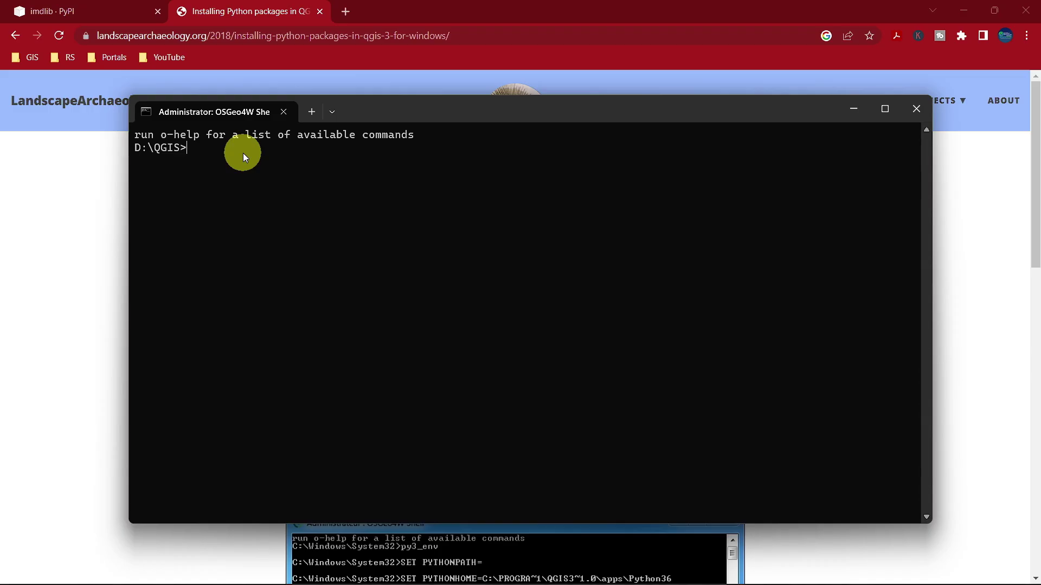
{"action": "type", "text": "python -m pip install"}
{"action": "type", "text": "imdlib"}
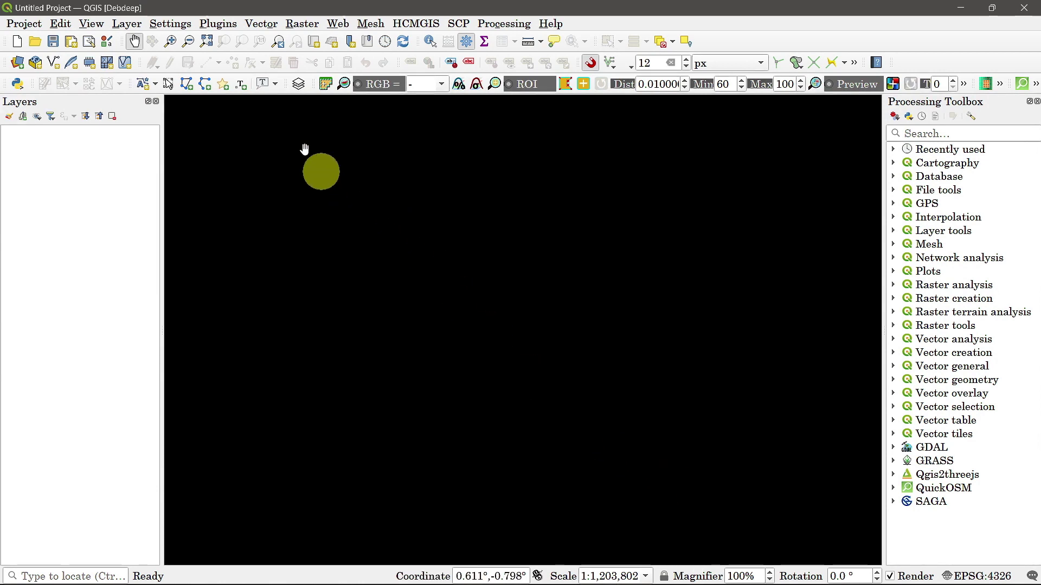
Step: Switch to QGIS and open the Python Console
{"action": "left_click", "coordinate": [216, 27]}
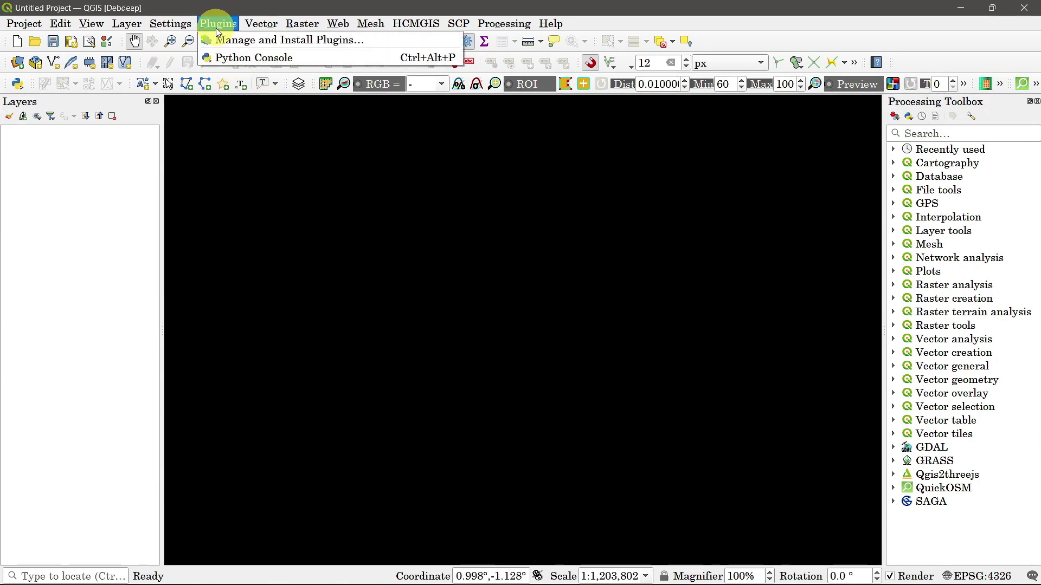
{"action": "left_click", "coordinate": [235, 59]}
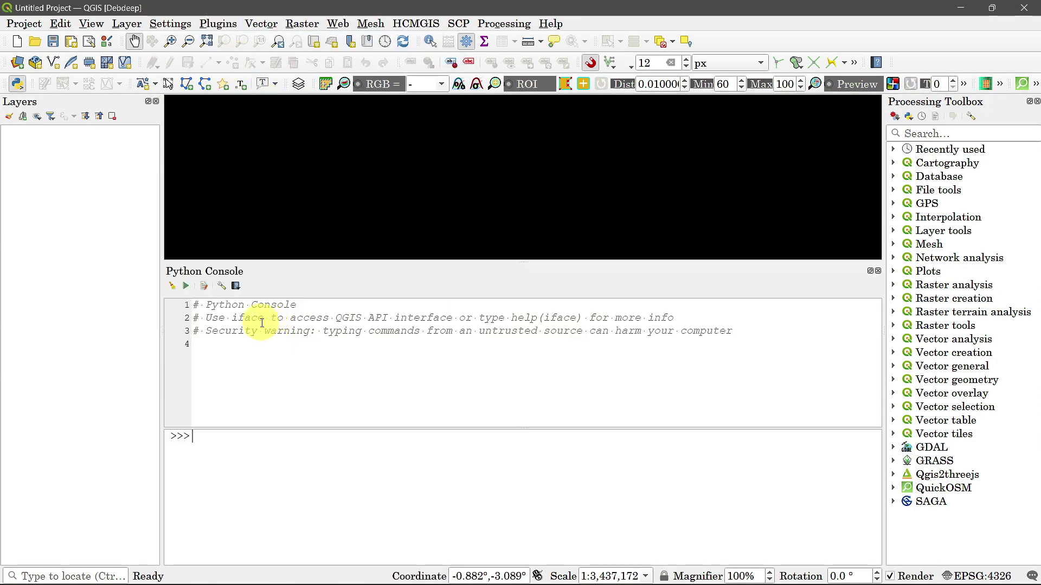
Step: Show the Python Console's script editor and copy the entire imd_data_csv.py script from Notepad
{"action": "left_click", "coordinate": [204, 290]}
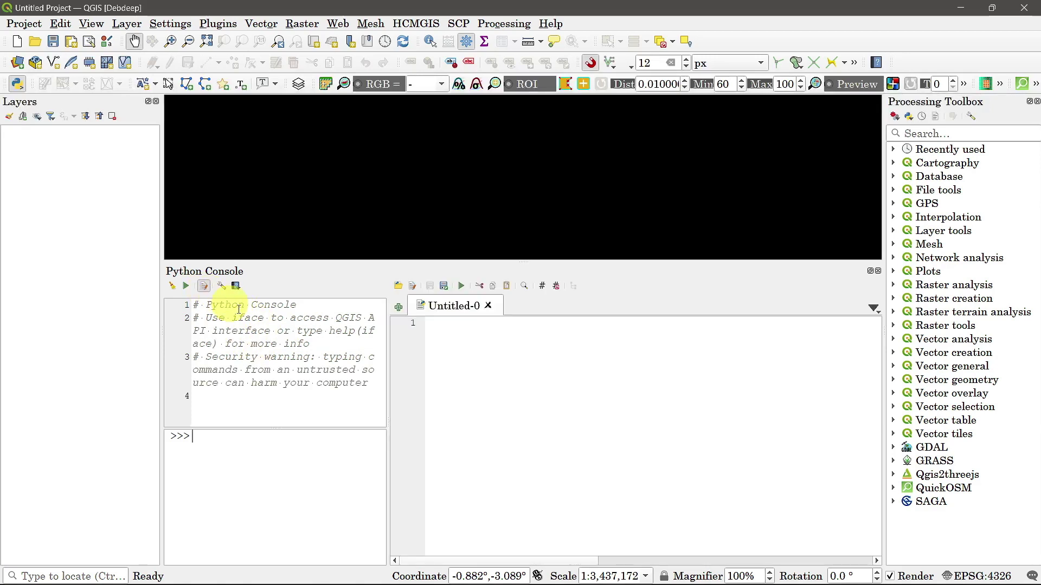
{"action": "key", "text": "alt+Tab"}
{"action": "right_click", "coordinate": [496, 480]}
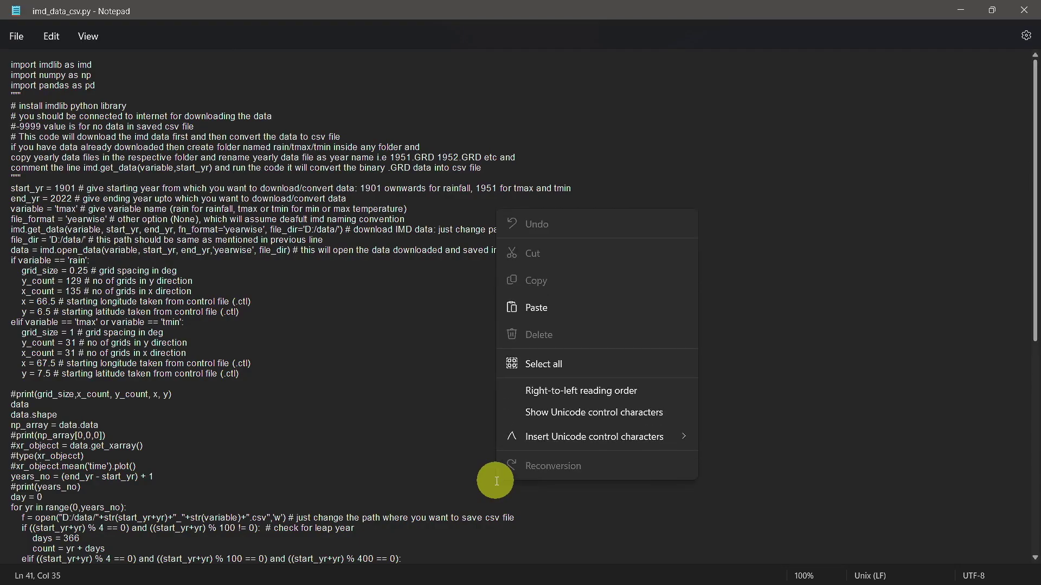
{"action": "left_click", "coordinate": [535, 366]}
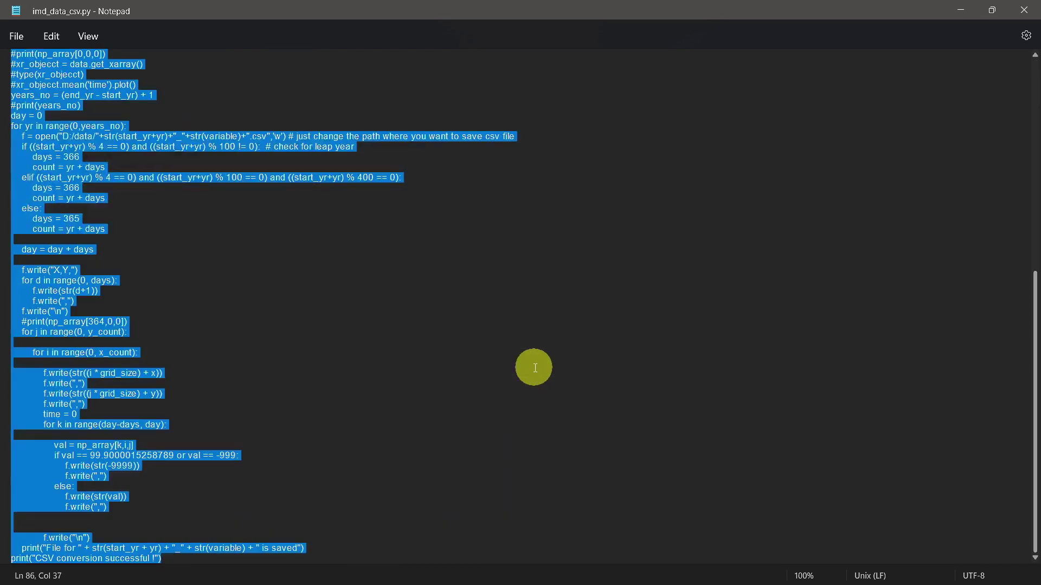
{"action": "right_click", "coordinate": [535, 368]}
{"action": "left_click", "coordinate": [619, 168]}
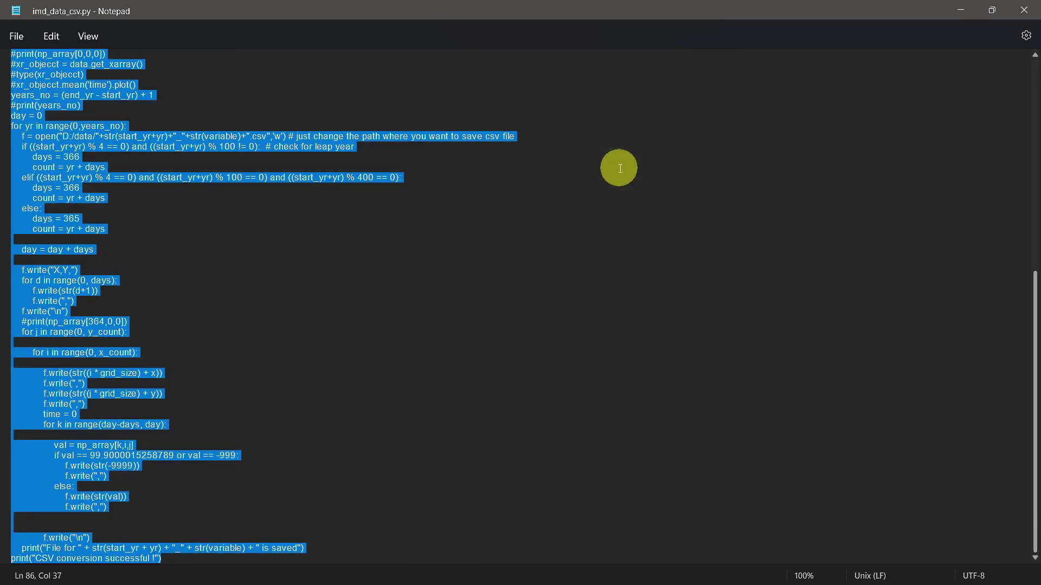
{"action": "left_click", "coordinate": [959, 10]}
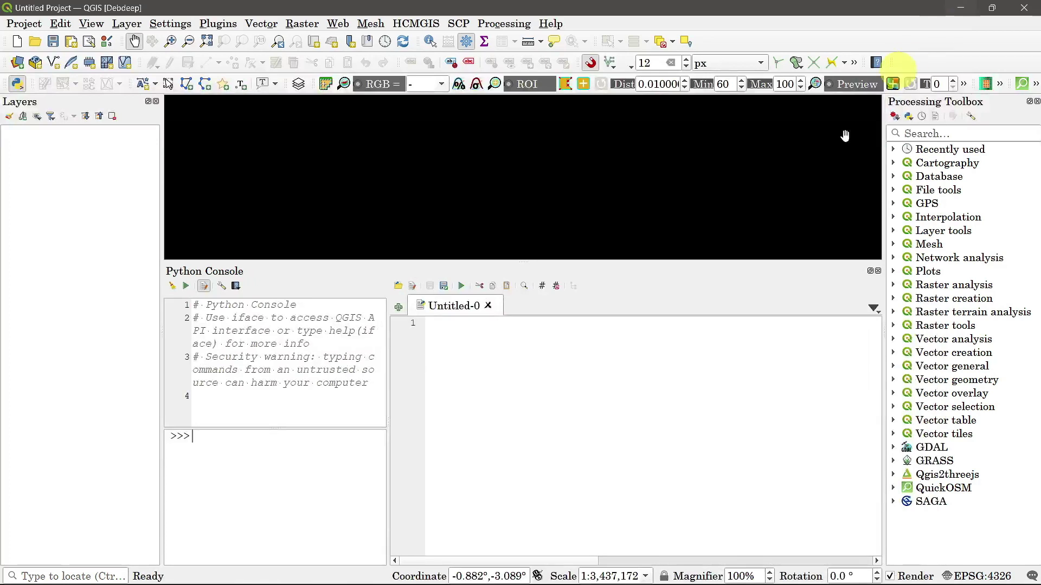
Step: Paste the copied script into the empty Untitled-0 script in the QGIS Python Console editor
{"action": "left_click", "coordinate": [457, 333]}
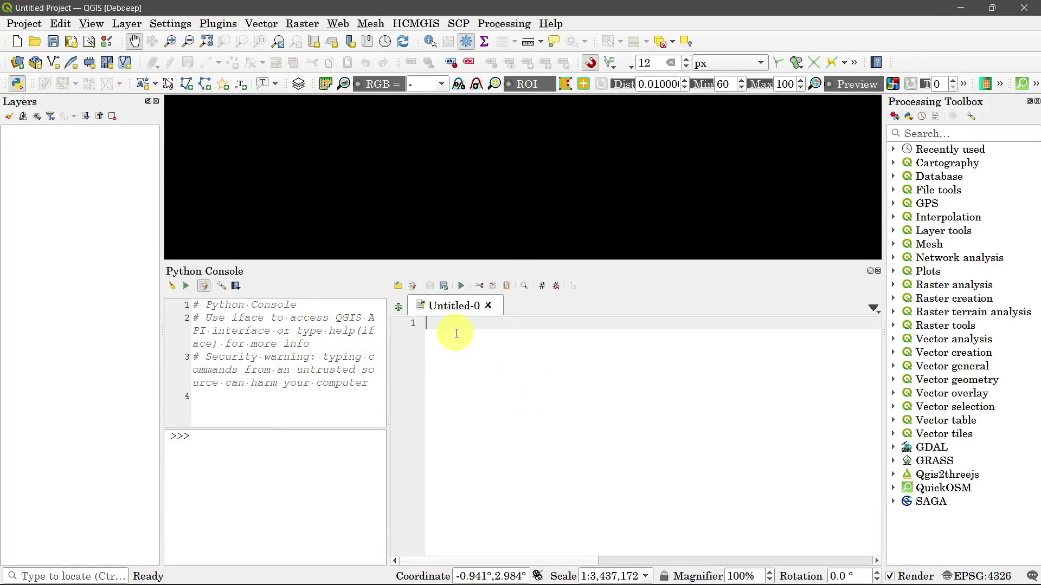
{"action": "right_click", "coordinate": [456, 334]}
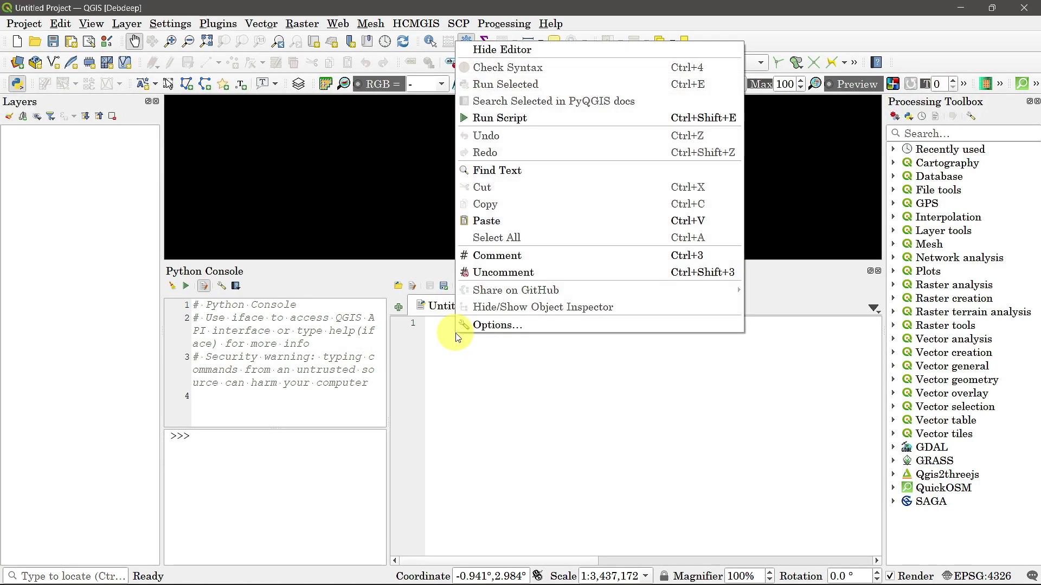
{"action": "left_click", "coordinate": [510, 221]}
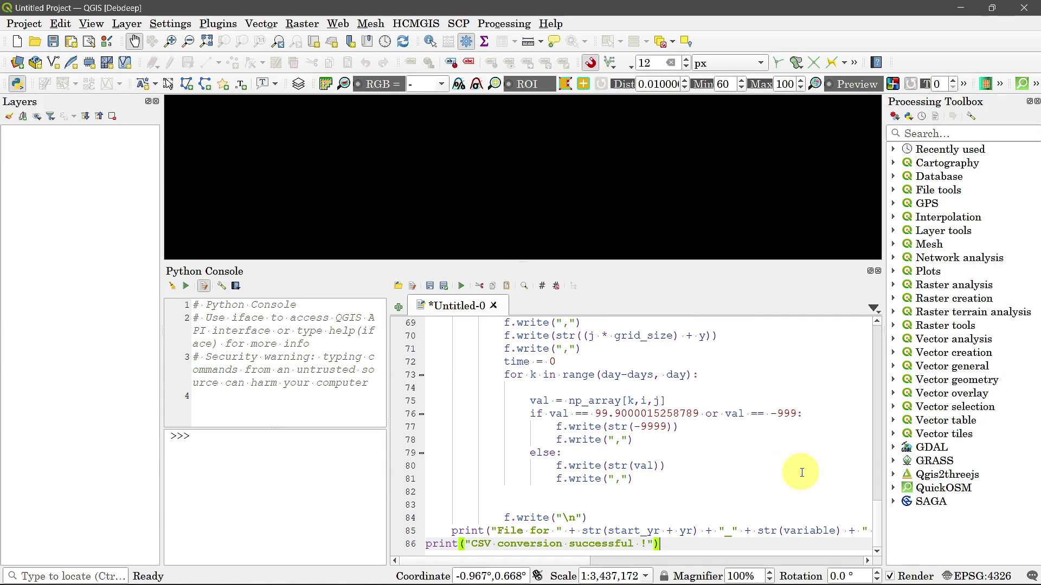
Step: Set both start_yr and end_yr to 2022 in the script
{"action": "left_click_drag", "start_coordinate": [883, 520], "coordinate": [942, 351]}
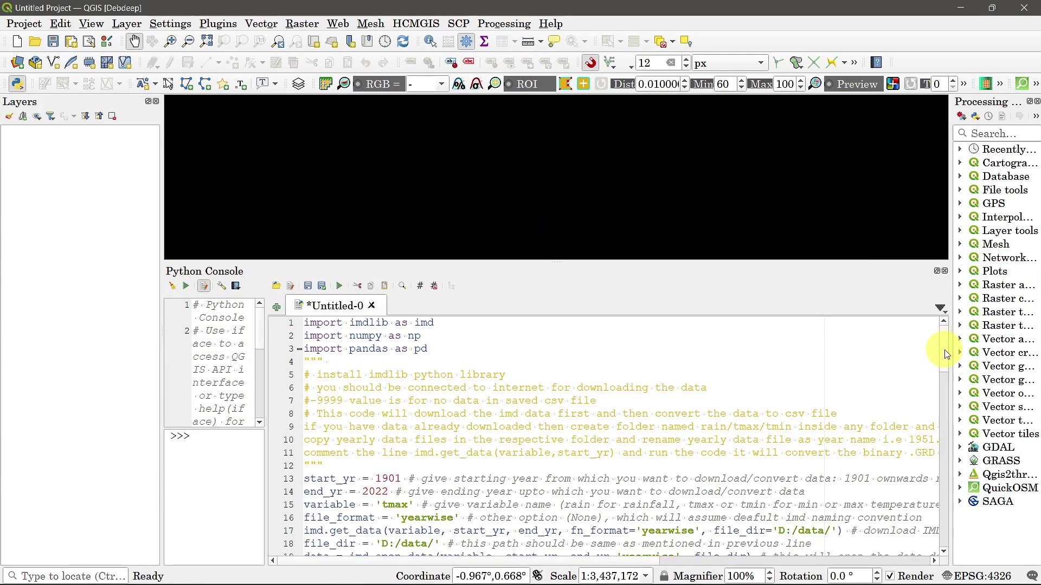
{"action": "scroll", "coordinate": [946, 354], "scroll_direction": "down", "scroll_amount": 2}
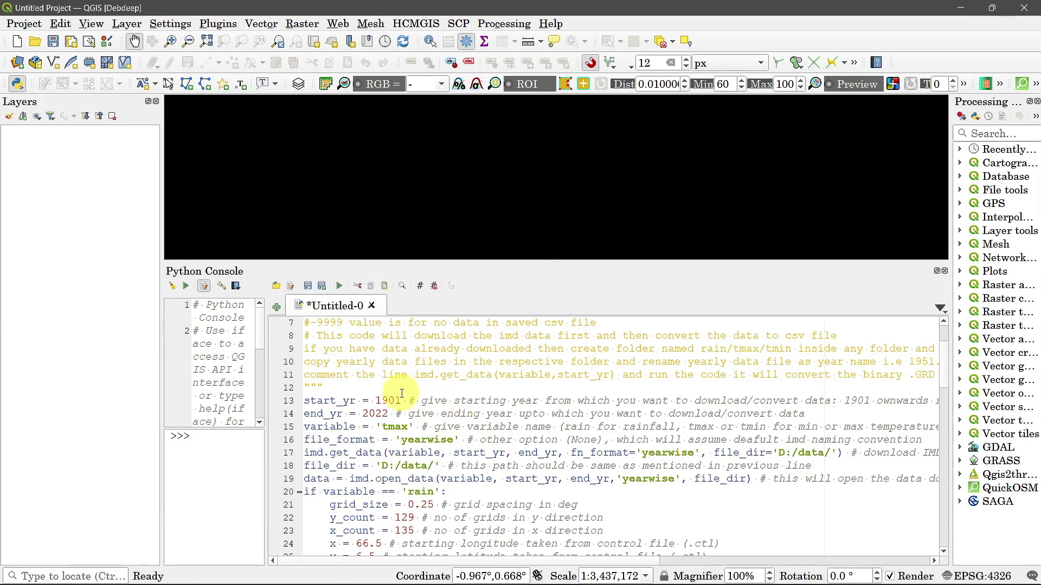
{"action": "left_click", "coordinate": [402, 400]}
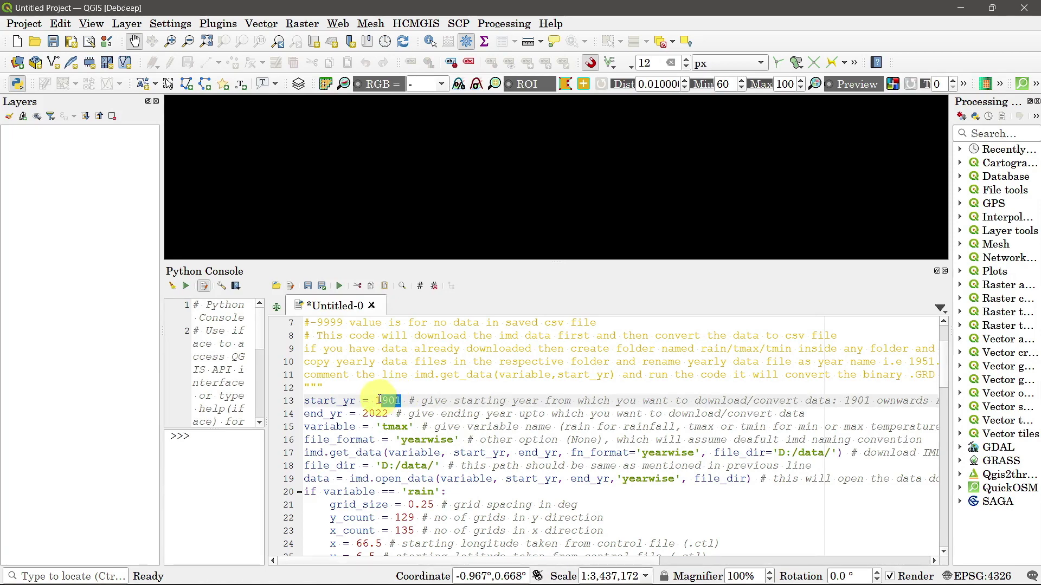
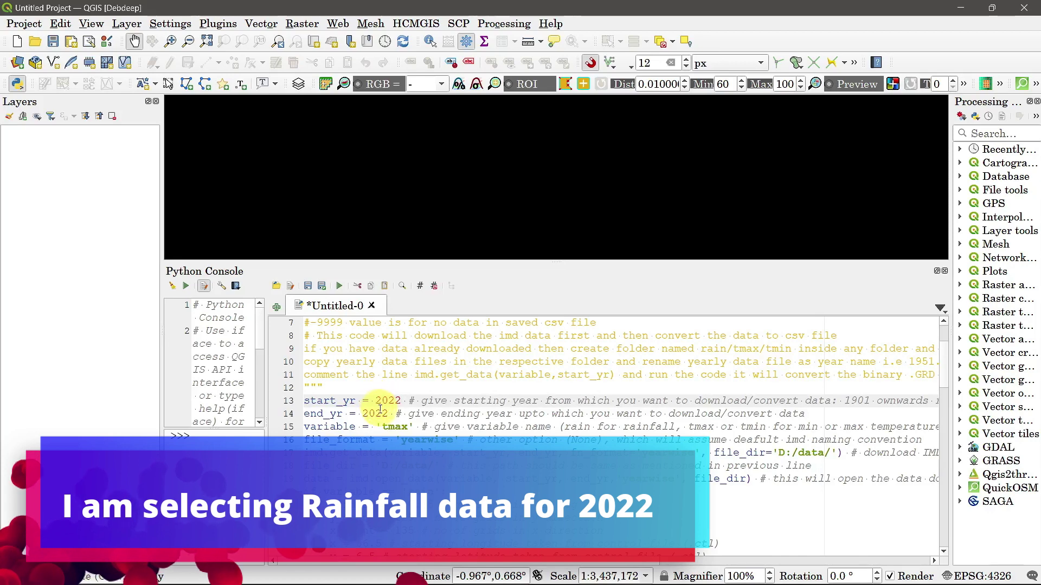
{"action": "double_click", "coordinate": [363, 413]}
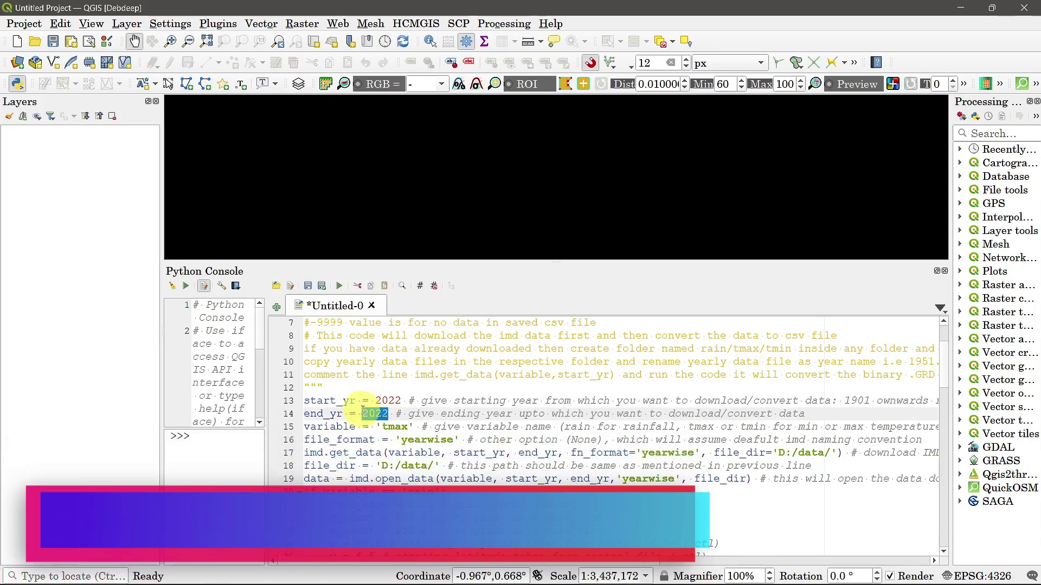
{"action": "type", "text": "2022"}
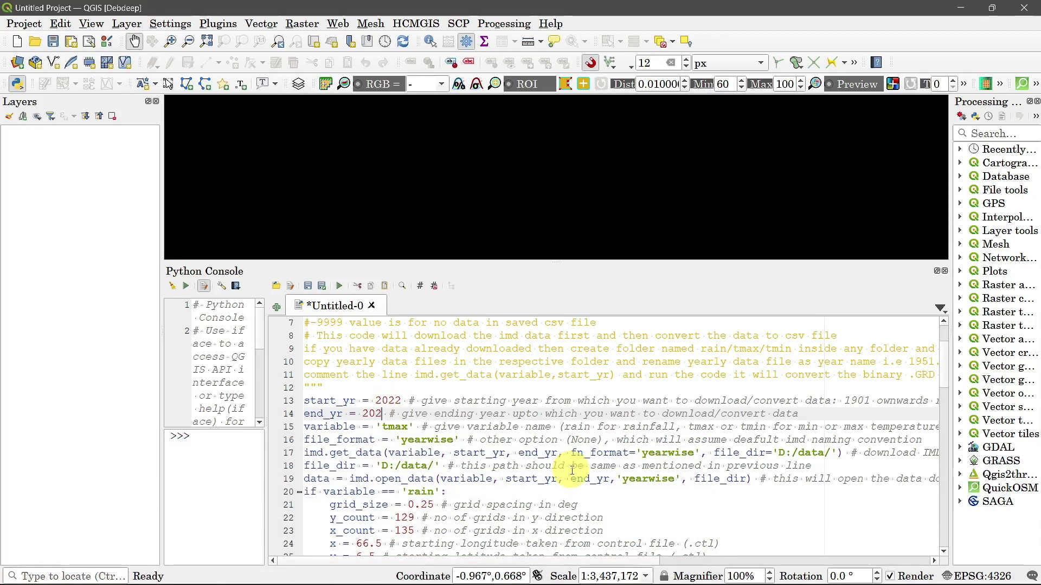
Step: Set the script's variable to 'rain'
{"action": "left_click_drag", "start_coordinate": [407, 426], "coordinate": [381, 428]}
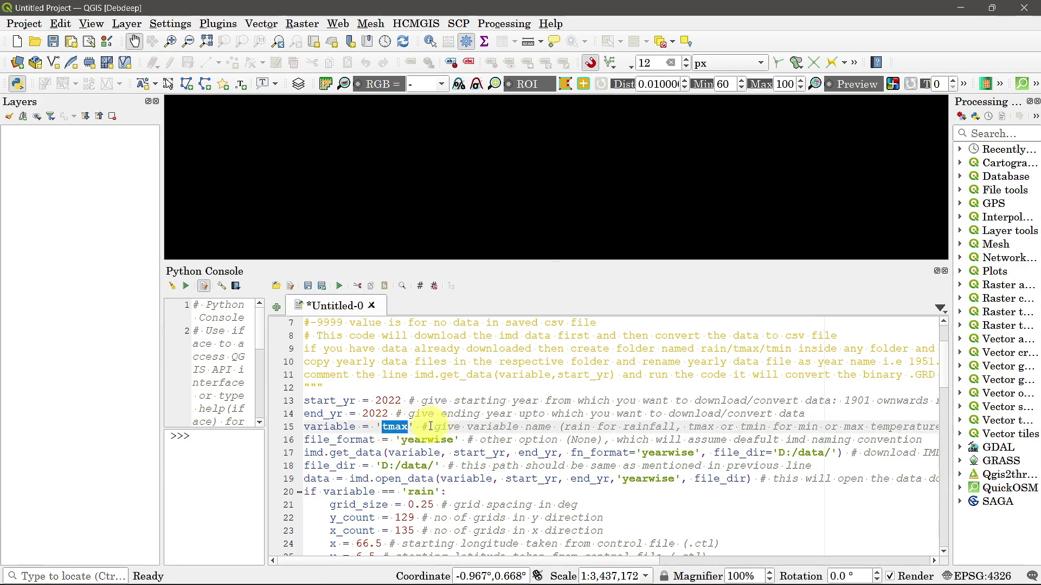
{"action": "left_click_drag", "start_coordinate": [421, 426], "coordinate": [965, 429]}
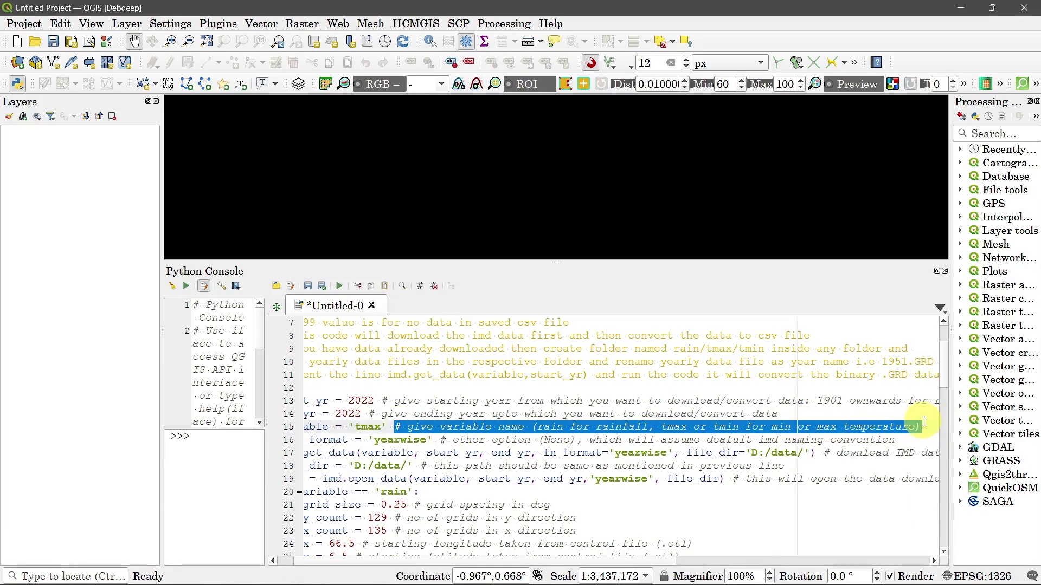
{"action": "left_click", "coordinate": [382, 428]}
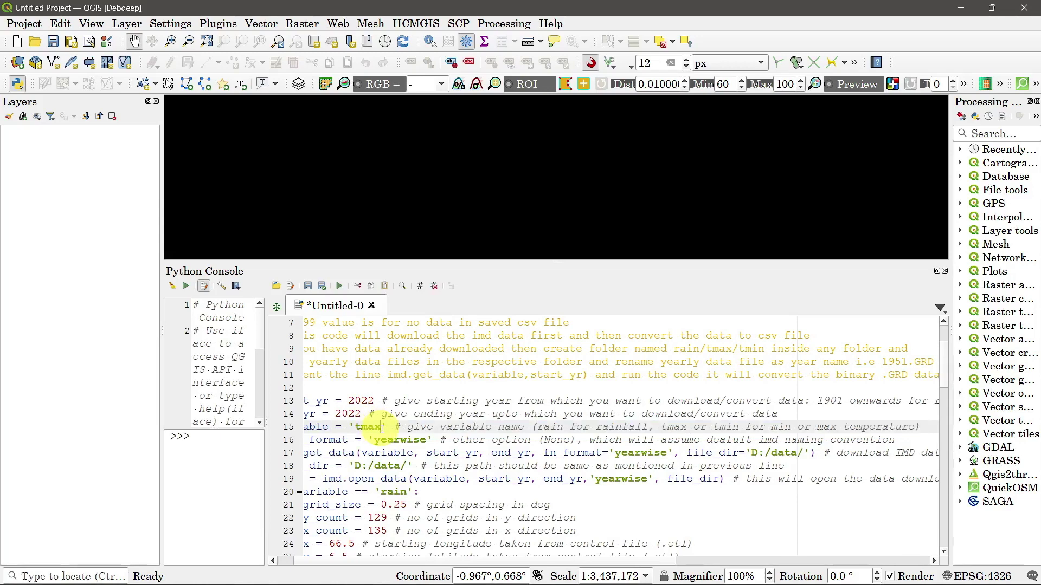
{"action": "key", "text": "BackSpace"}
{"action": "key", "text": "BackSpace"}
{"action": "key", "text": "BackSpace"}
{"action": "key", "text": "BackSpace"}
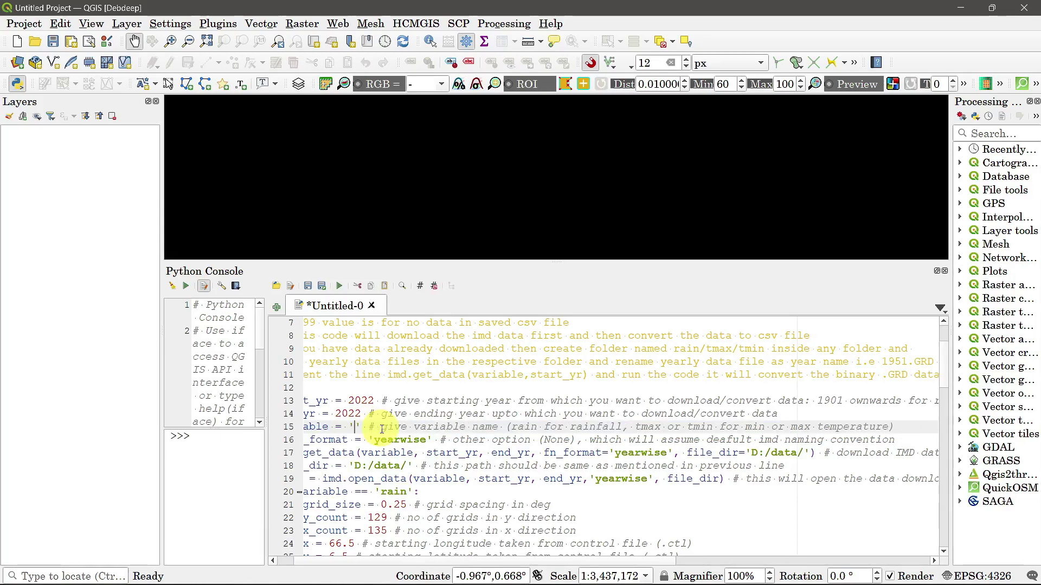
{"action": "type", "text": "rai"}
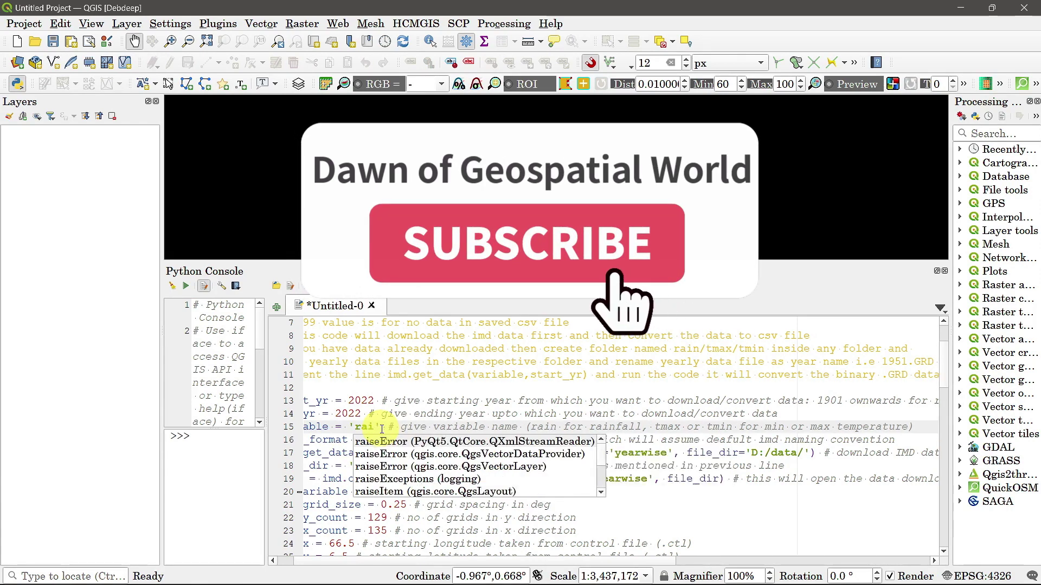
{"action": "type", "text": "n"}
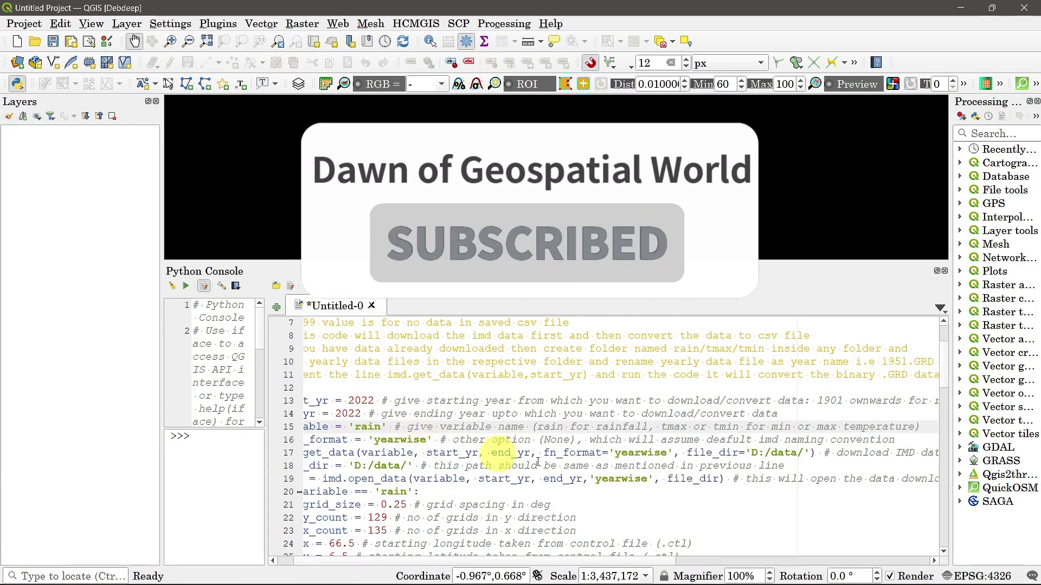
Step: Check that the D:/data/ path matches in the get_data and file_dir lines, and review the rest of the script
{"action": "left_click", "coordinate": [361, 466]}
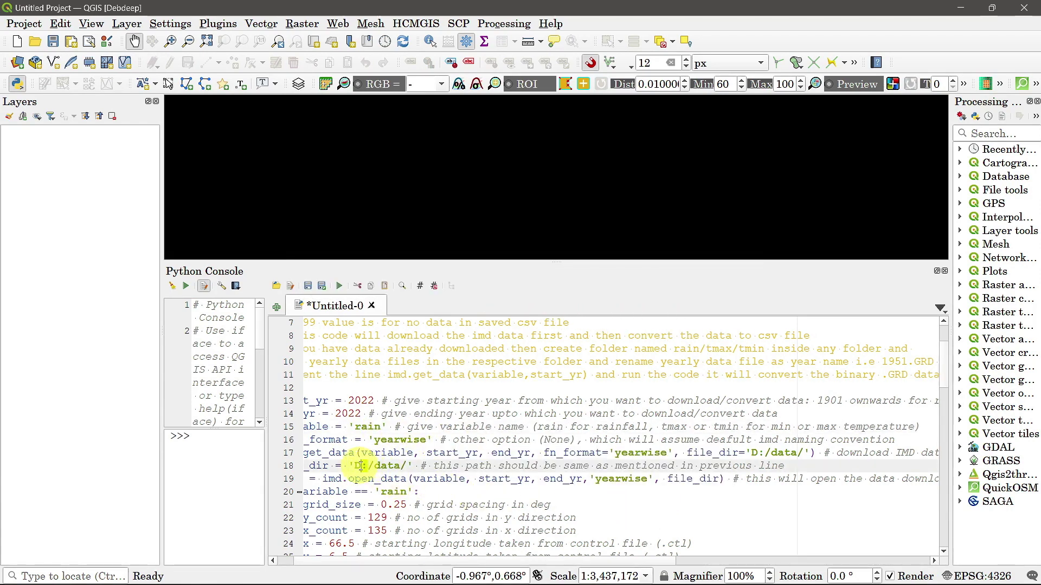
{"action": "left_click_drag", "start_coordinate": [354, 466], "coordinate": [377, 466]}
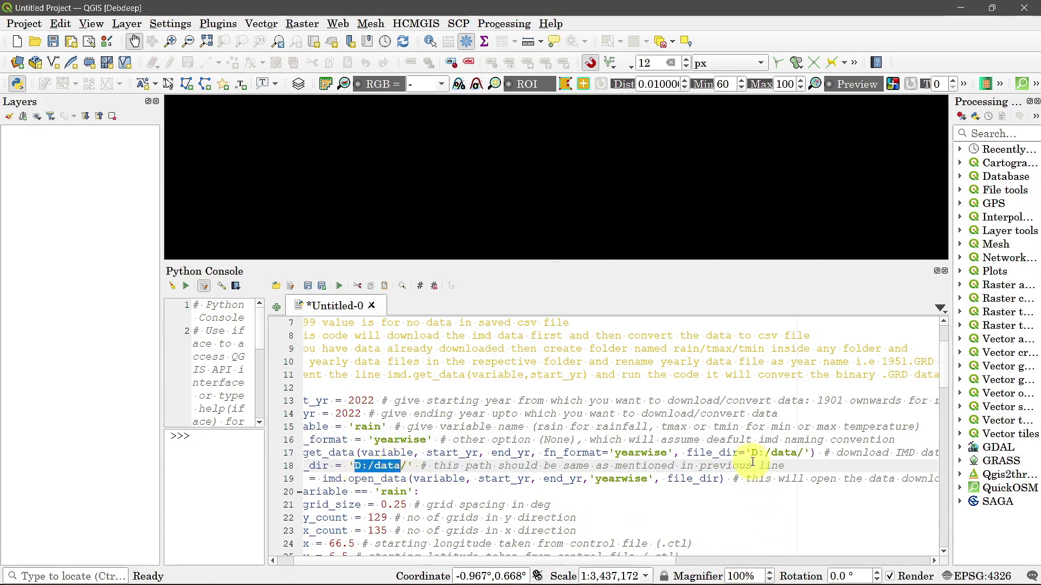
{"action": "left_click_drag", "start_coordinate": [750, 453], "coordinate": [798, 453]}
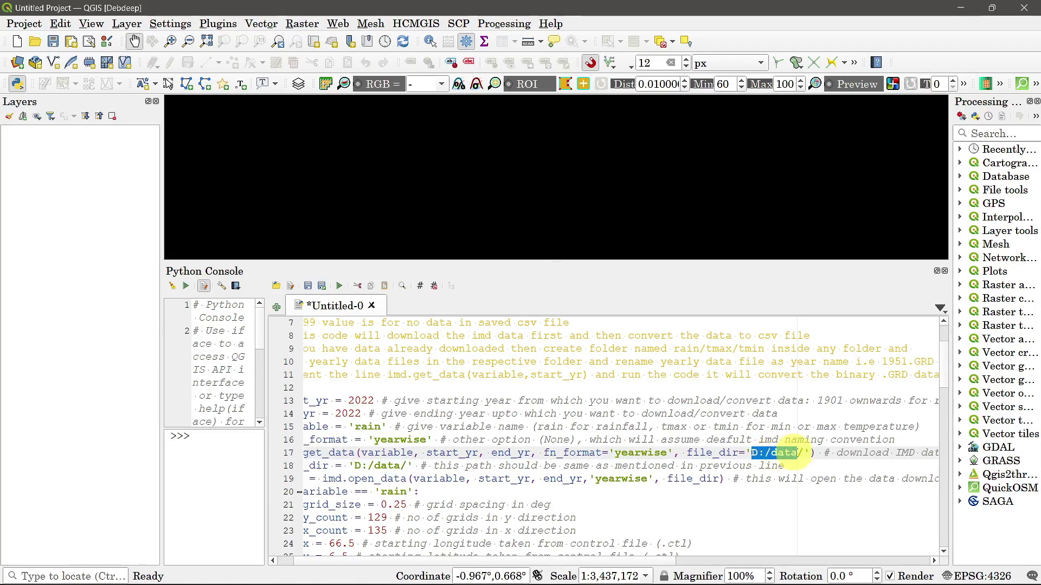
{"action": "left_click", "coordinate": [727, 506]}
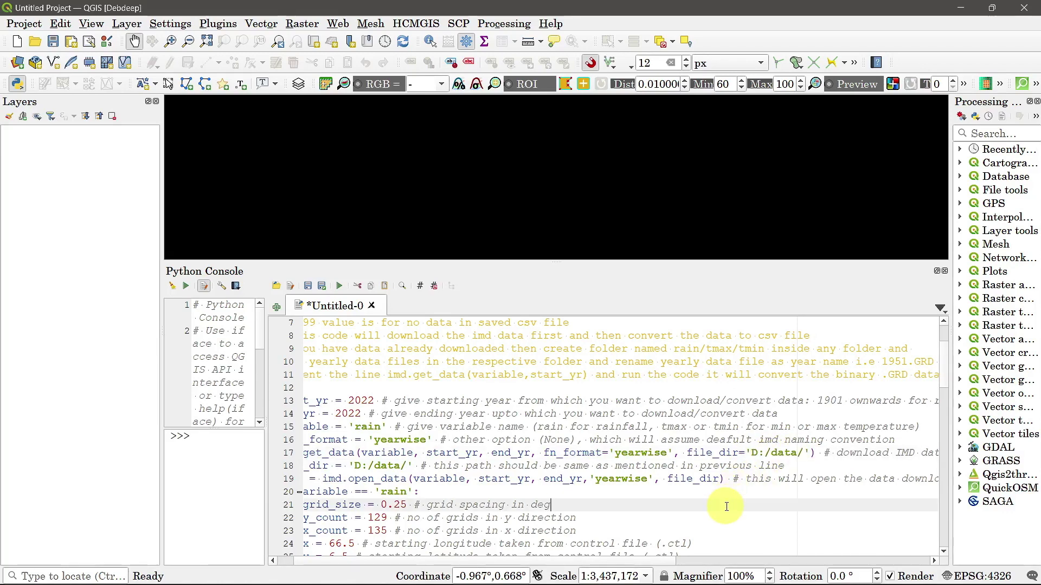
{"action": "left_click_drag", "start_coordinate": [945, 358], "coordinate": [932, 557]}
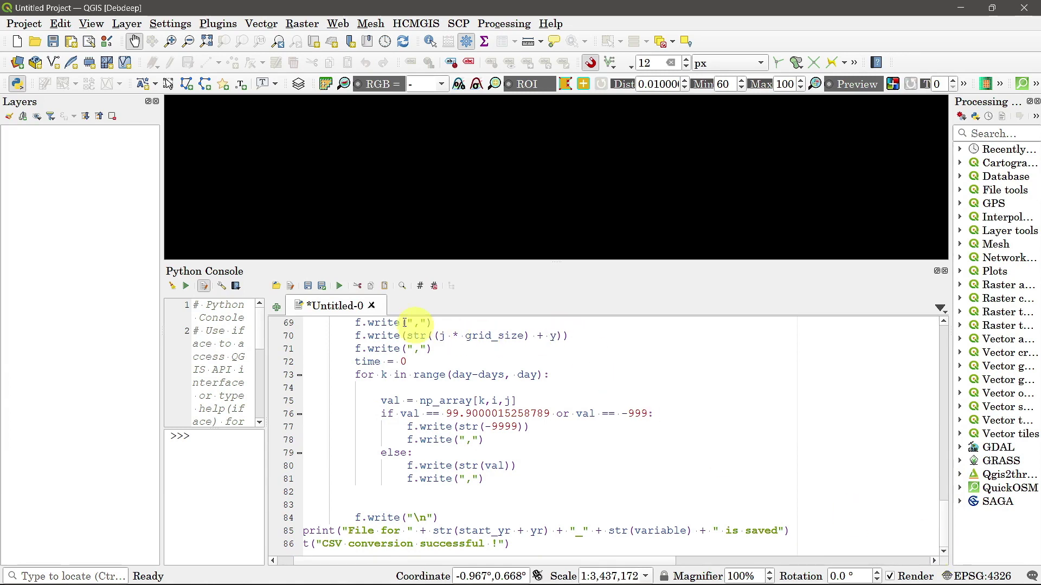
Step: Run the script and open the rain folder in D:\data in File Explorer
{"action": "left_click", "coordinate": [341, 292]}
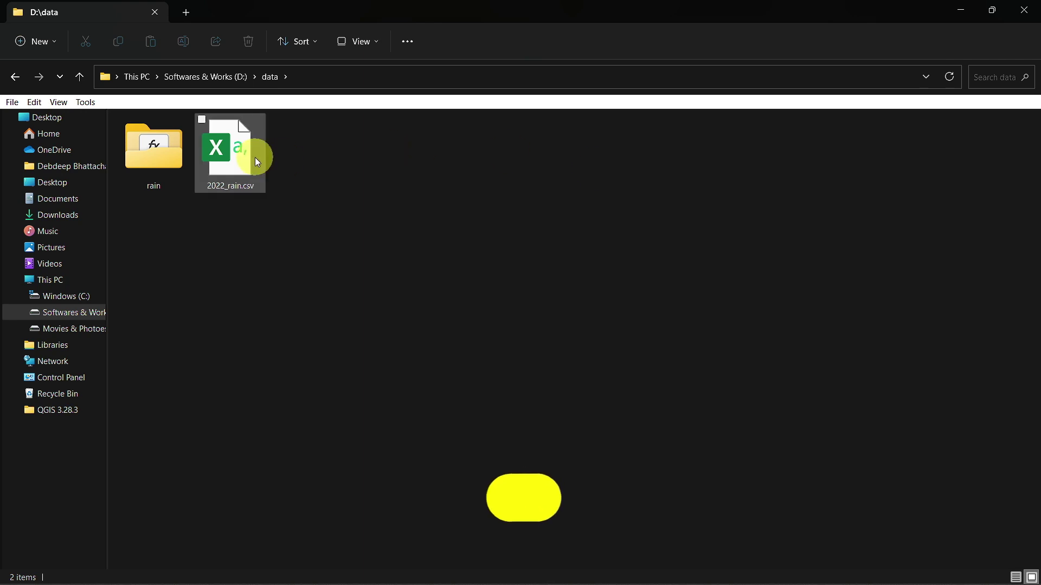
{"action": "double_click", "coordinate": [169, 151]}
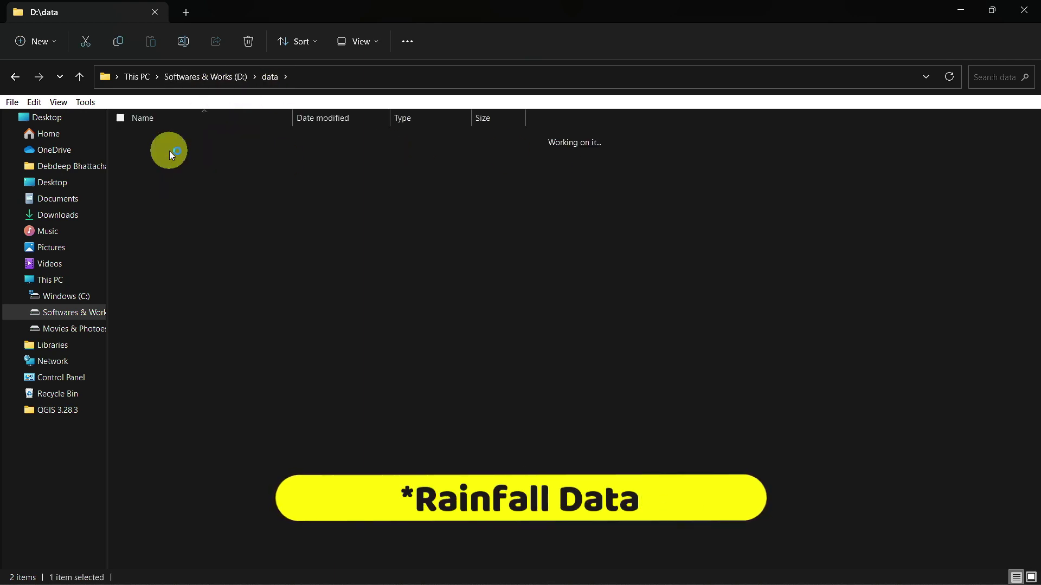
{"action": "left_click", "coordinate": [167, 140]}
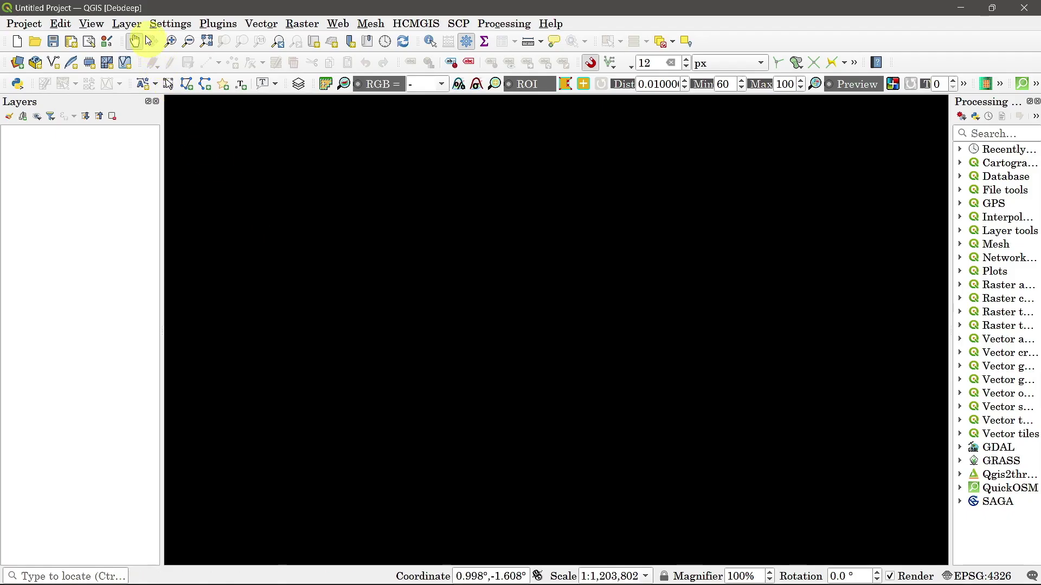
Step: Start adding a delimited text layer in QGIS and choose 2022_rain.csv from D:\data as its source file
{"action": "left_click", "coordinate": [127, 24]}
{"action": "mouse_move", "coordinate": [155, 73]}
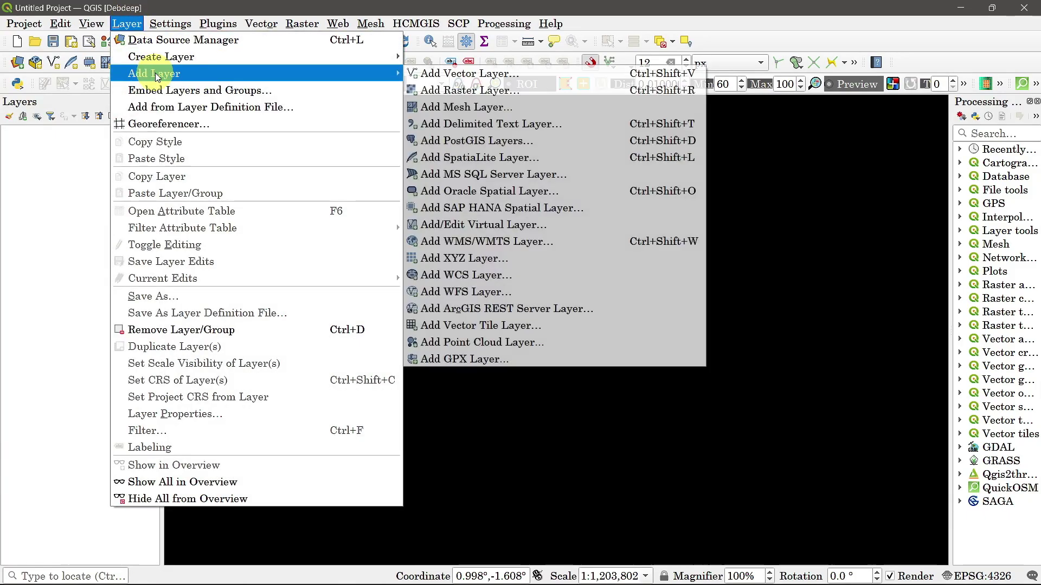
{"action": "left_click", "coordinate": [453, 123]}
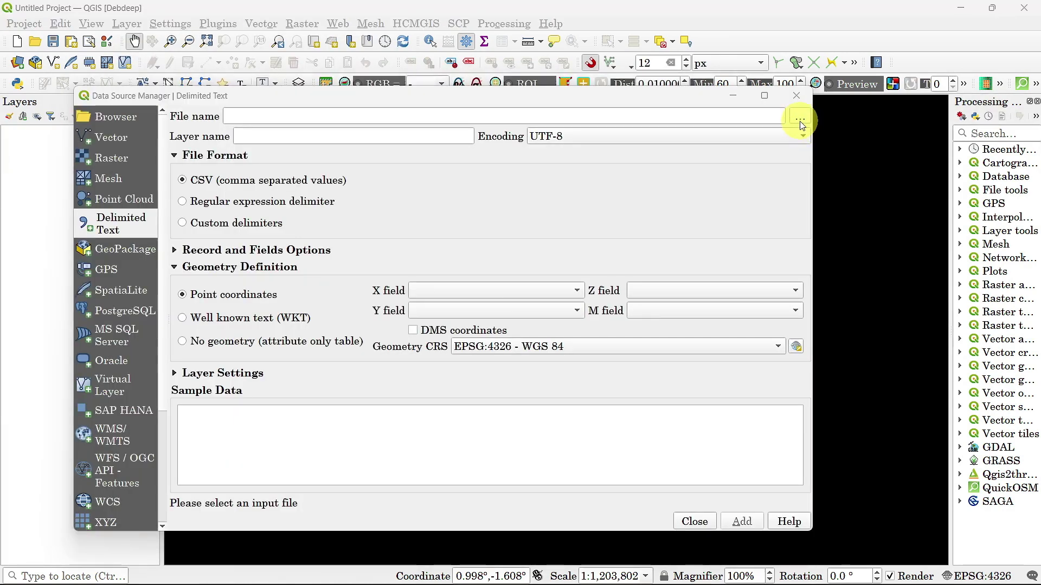
{"action": "left_click", "coordinate": [801, 123]}
{"action": "left_click", "coordinate": [304, 223]}
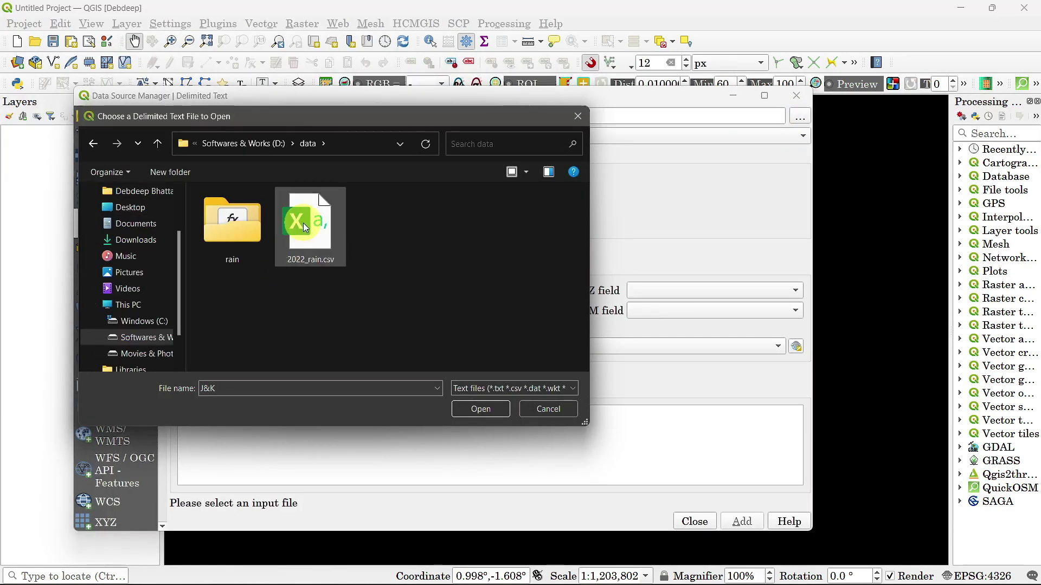
{"action": "left_click", "coordinate": [488, 410]}
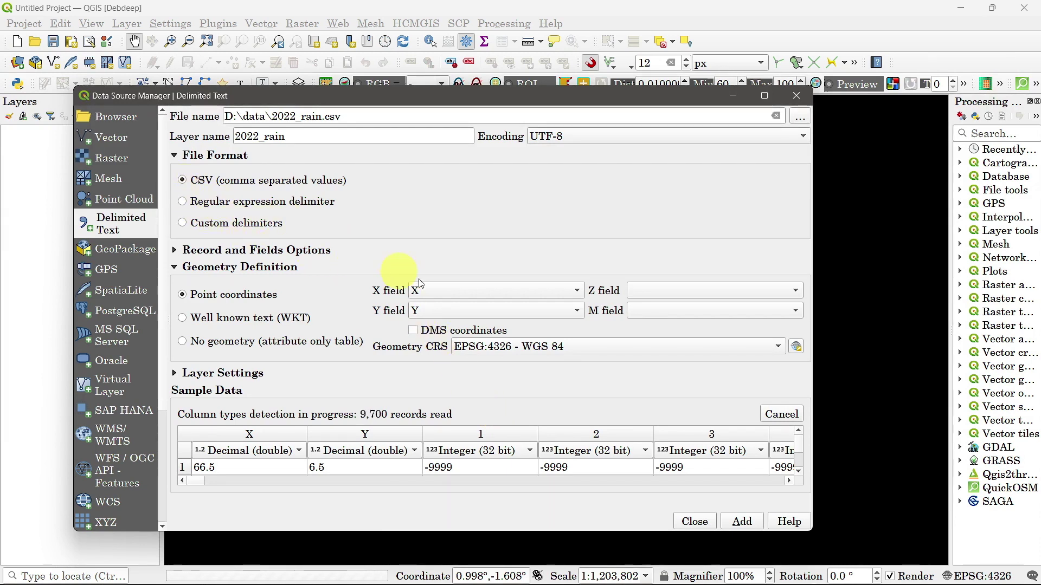
Step: Set the layer's point coordinates to X for the X field and Y for the Y field
{"action": "left_click", "coordinate": [452, 290]}
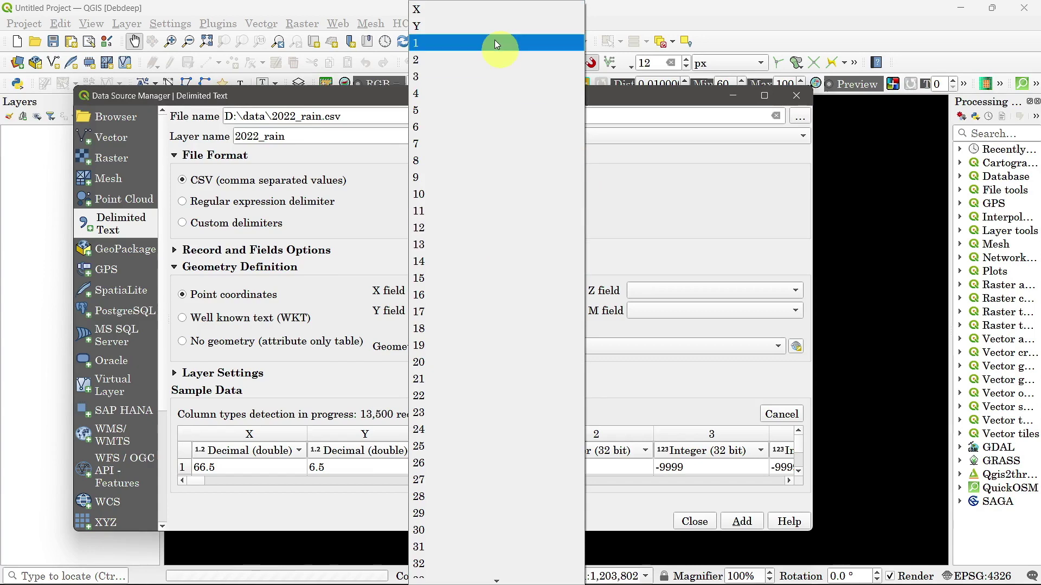
{"action": "left_click", "coordinate": [480, 13]}
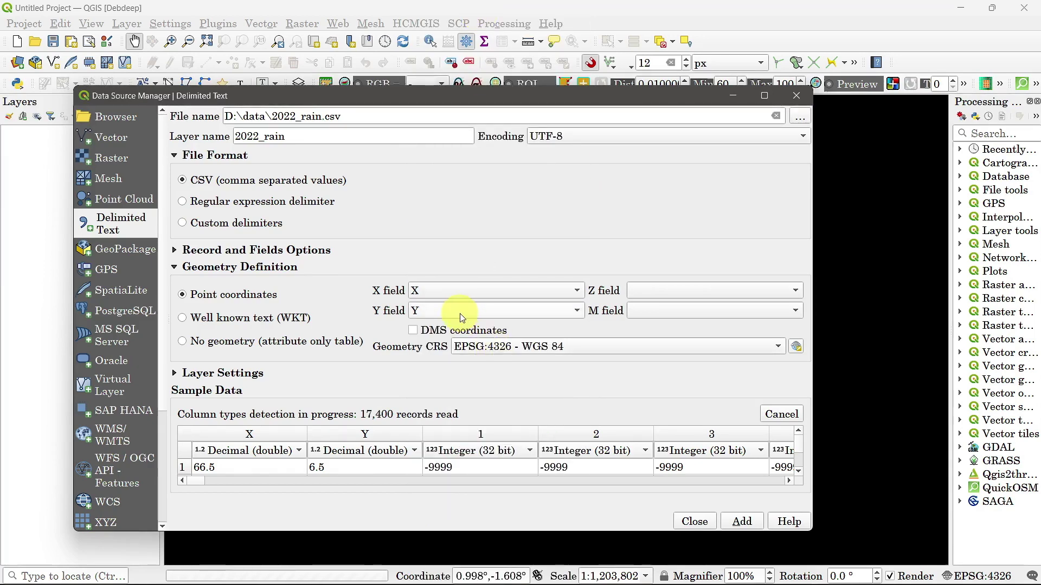
{"action": "left_click", "coordinate": [461, 318]}
{"action": "left_click", "coordinate": [428, 24]}
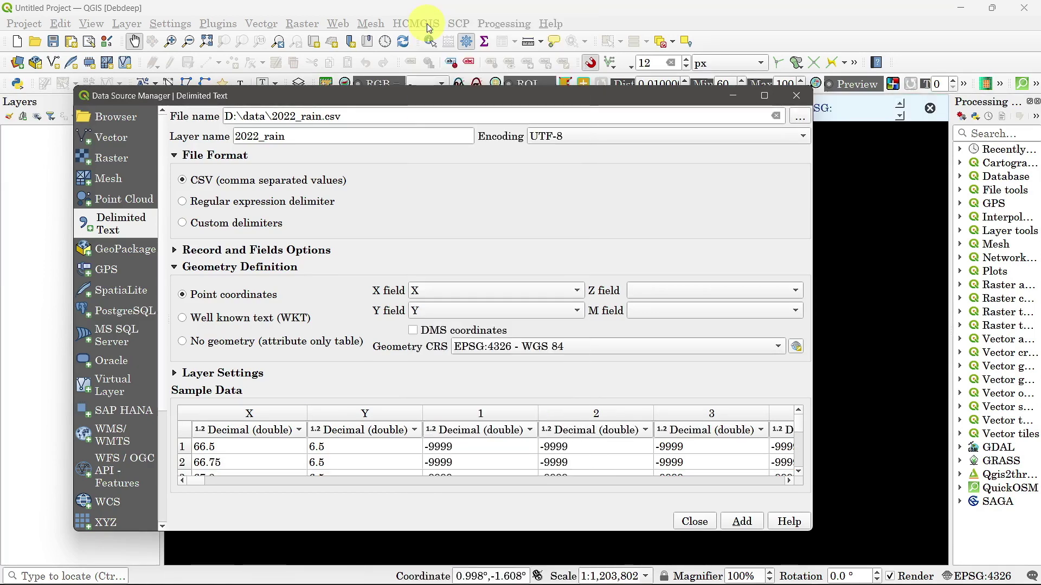
Step: Add the 2022_rain layer to the map with point coordinates as its geometry and EPSG:4326 - WGS 84 as its CRS
{"action": "left_click", "coordinate": [492, 353]}
{"action": "left_click", "coordinate": [490, 351]}
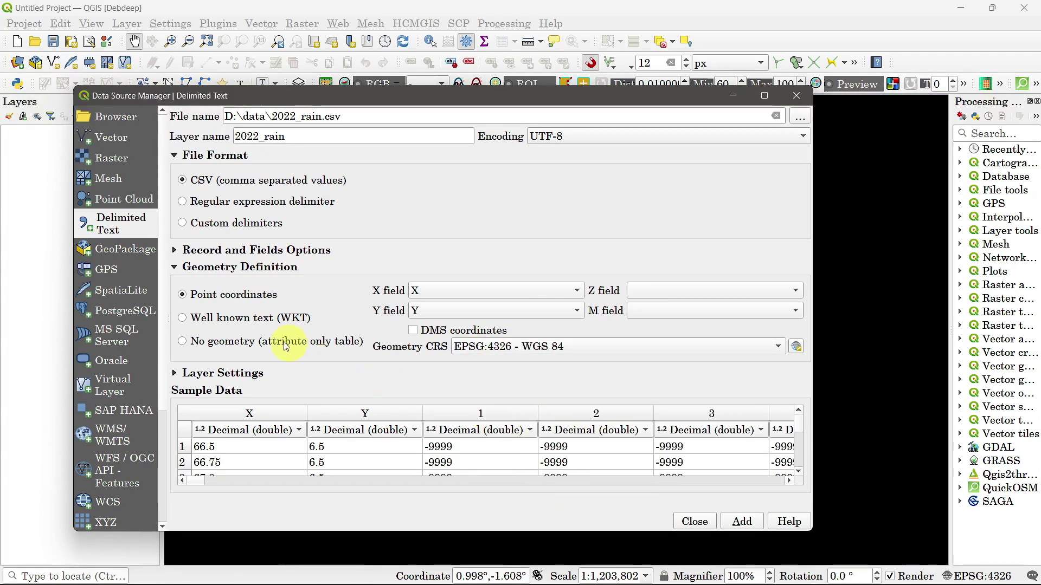
{"action": "left_click", "coordinate": [188, 344]}
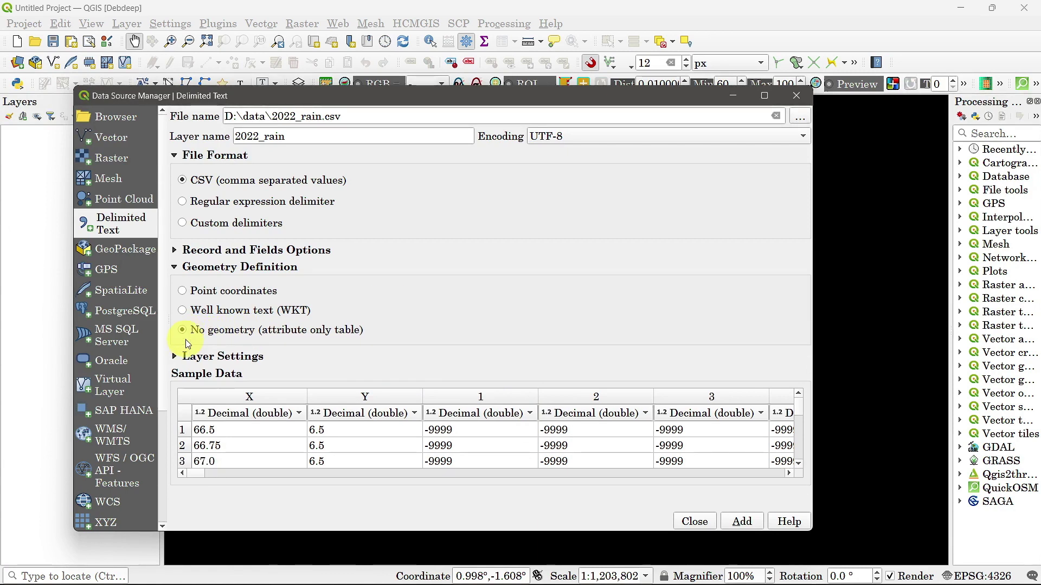
{"action": "left_click", "coordinate": [183, 293]}
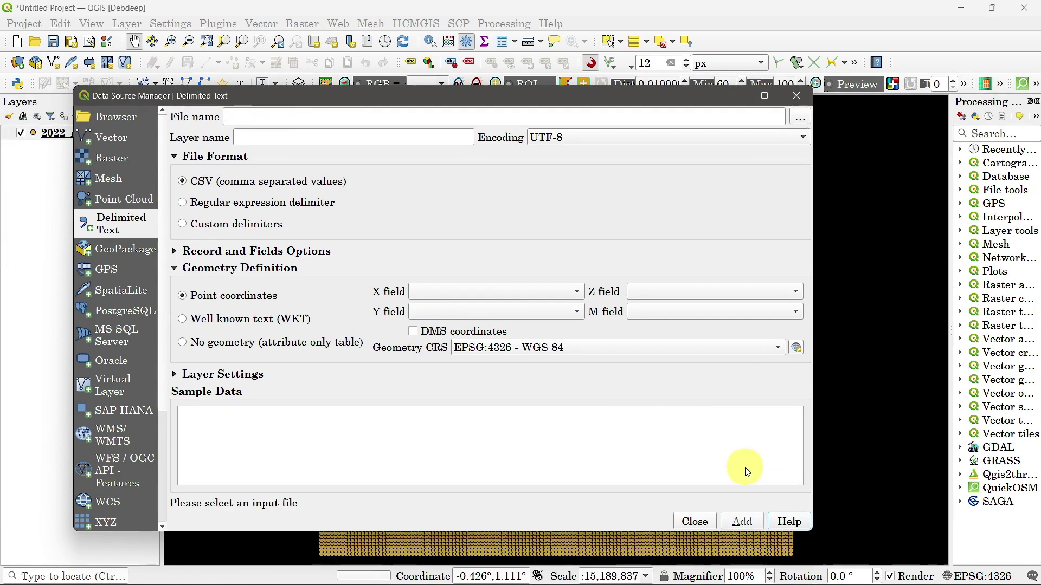
{"action": "left_click", "coordinate": [694, 522]}
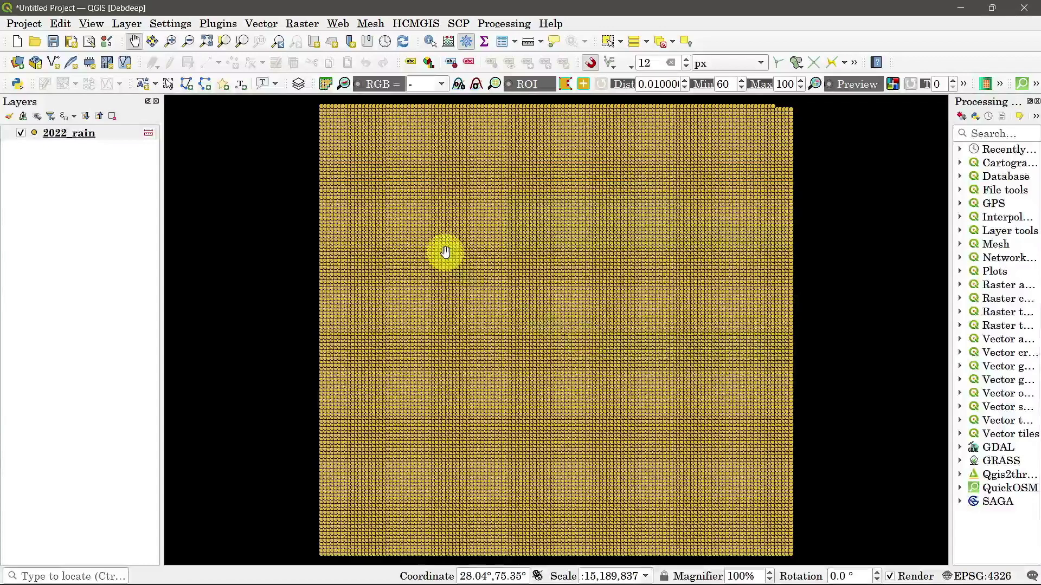
Step: Add India_State_Boundary.shp from the Shapefiles\India_State_Shapefile folder to the map as a vector layer
{"action": "left_click", "coordinate": [126, 24]}
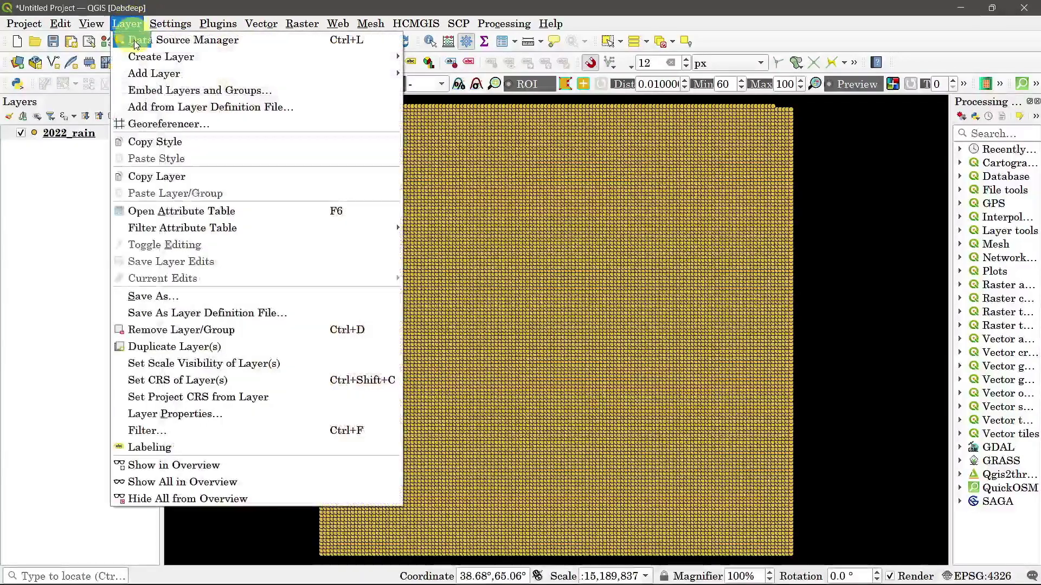
{"action": "mouse_move", "coordinate": [180, 74]}
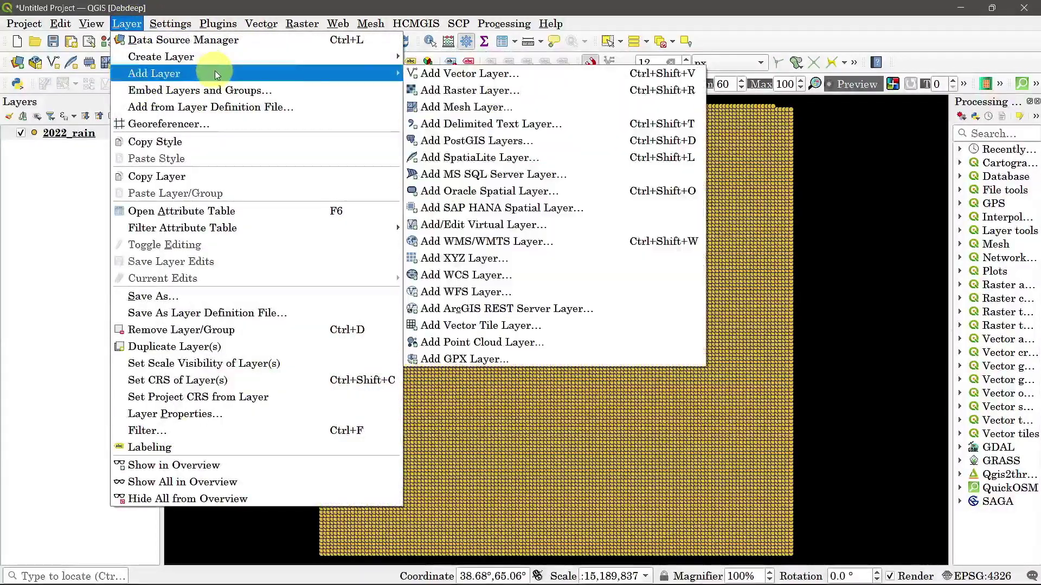
{"action": "left_click", "coordinate": [459, 79]}
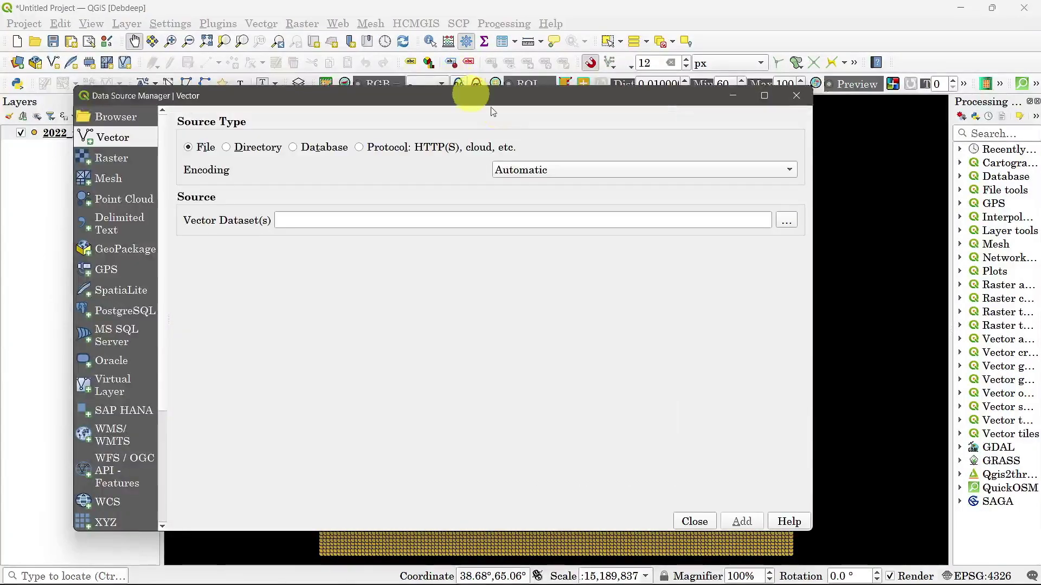
{"action": "left_click", "coordinate": [785, 220]}
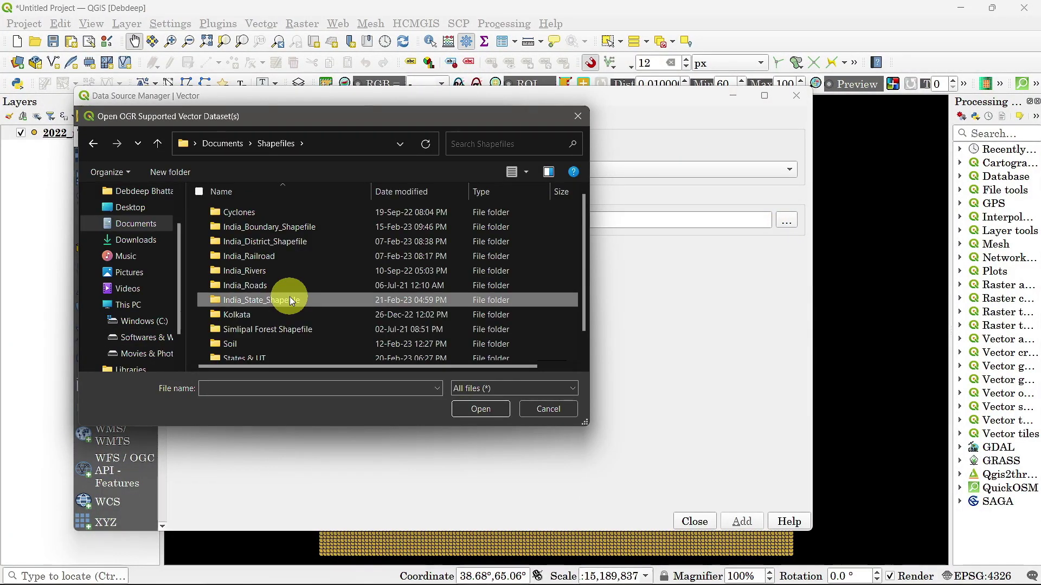
{"action": "double_click", "coordinate": [291, 300]}
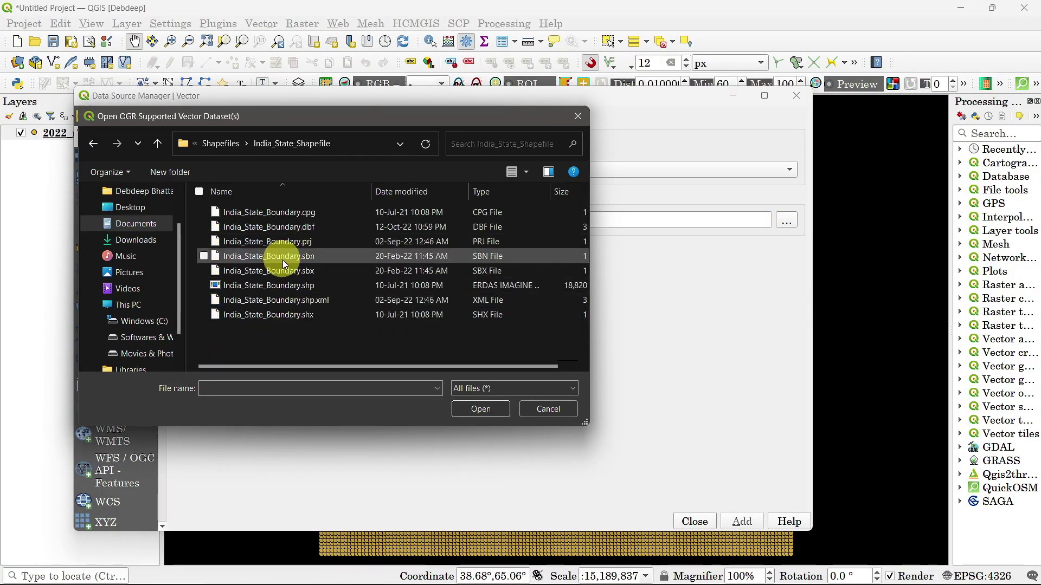
{"action": "left_click", "coordinate": [309, 286]}
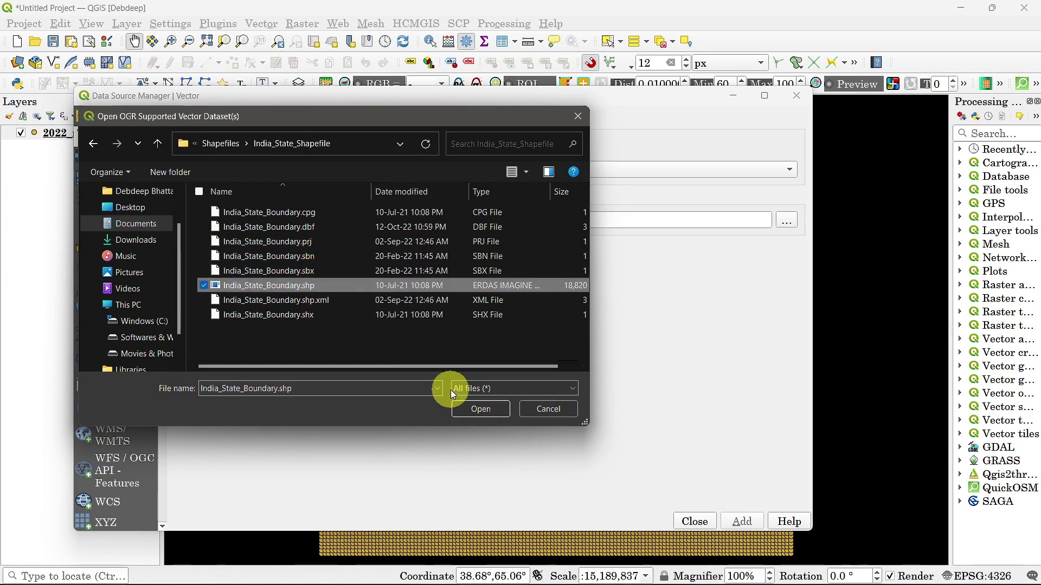
{"action": "left_click", "coordinate": [476, 410]}
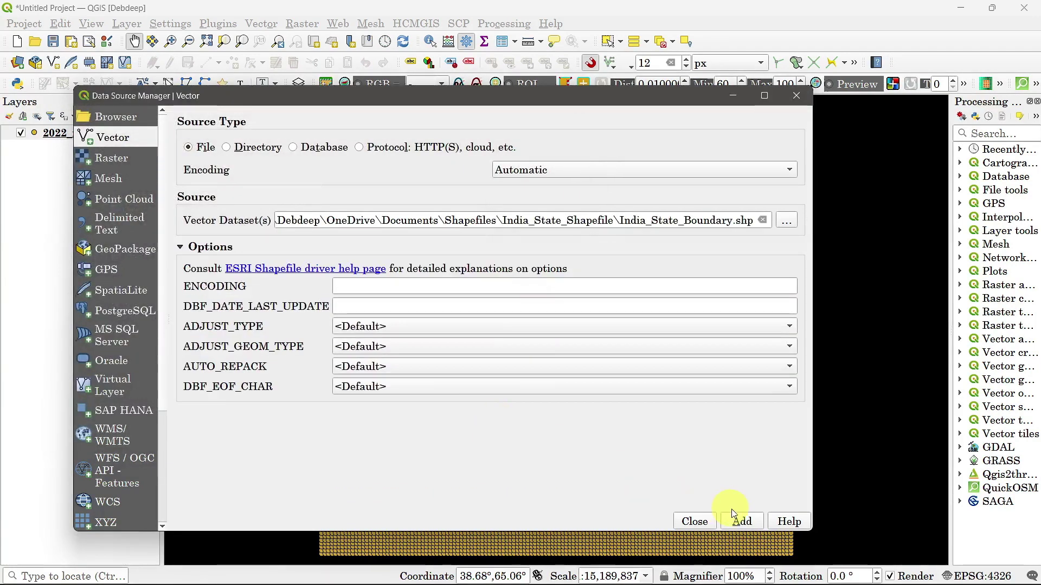
{"action": "left_click", "coordinate": [742, 522]}
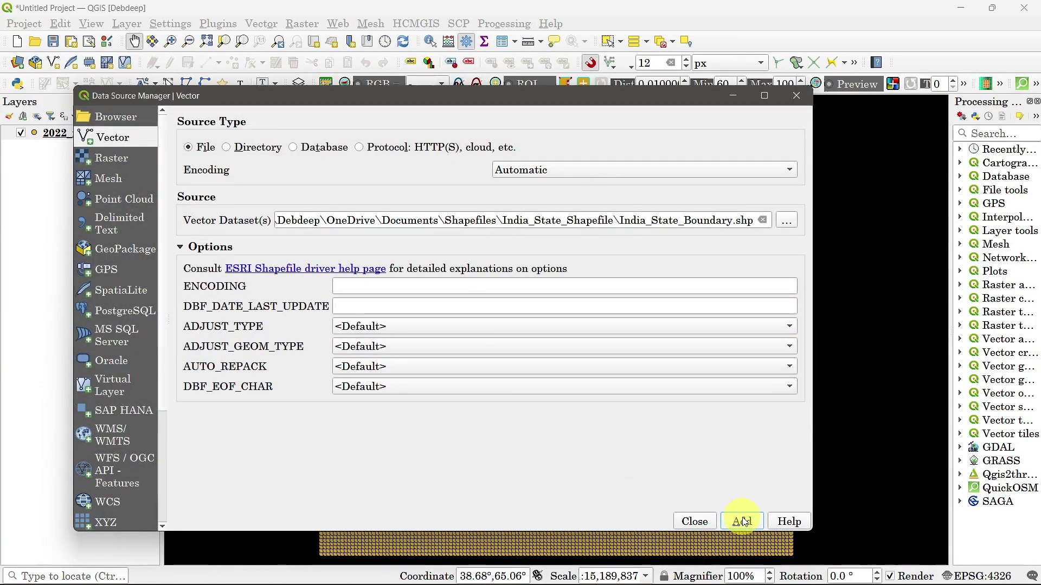
{"action": "left_click", "coordinate": [697, 522]}
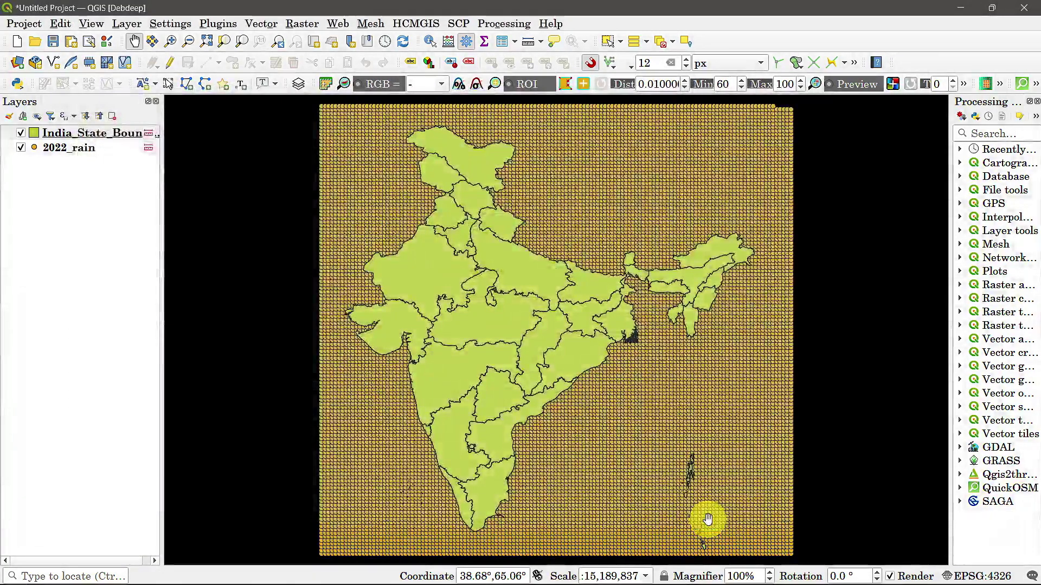